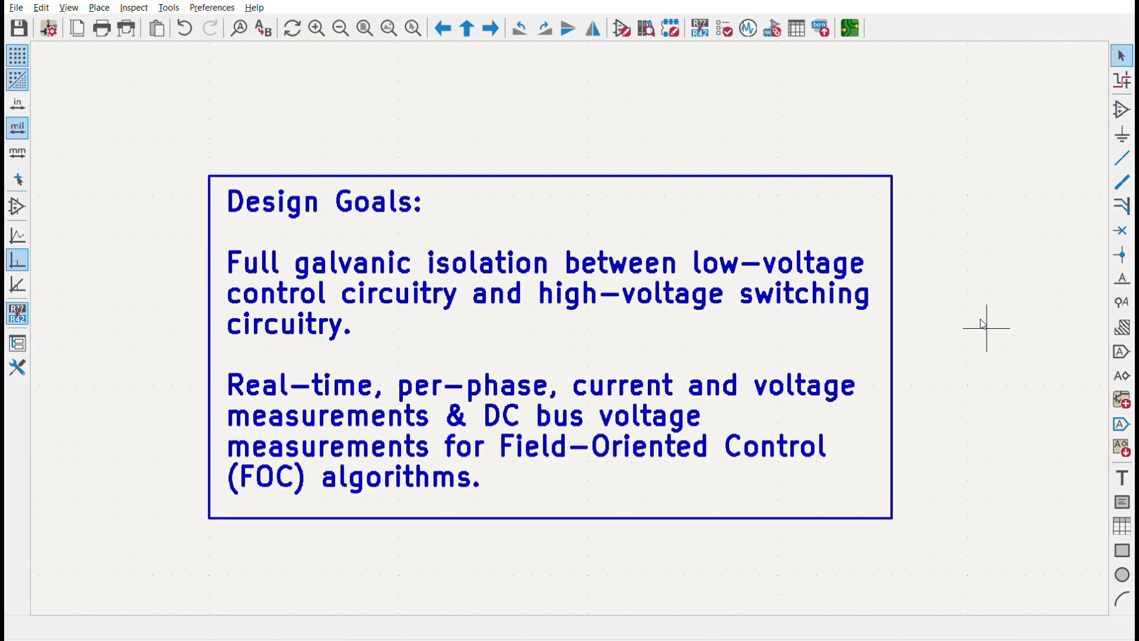
{"action": "scroll", "coordinate": [571, 319], "scroll_direction": "down", "scroll_amount": 2}
{"action": "scroll", "coordinate": [572, 319], "scroll_direction": "down", "scroll_amount": 2}
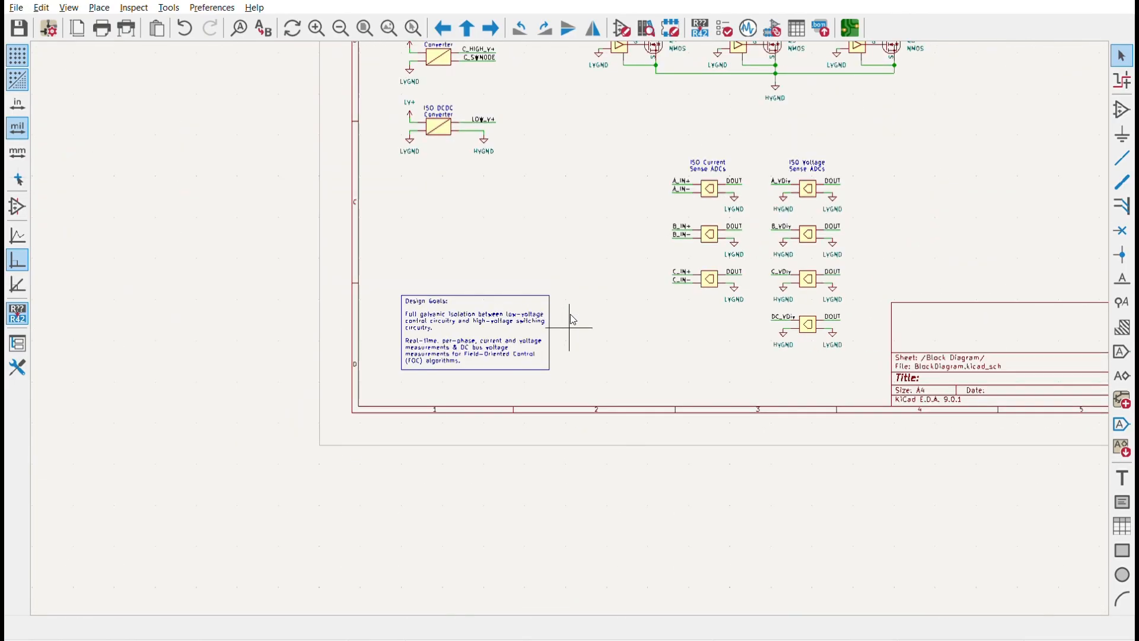
Step: Fit the Block Diagram in view, then navigate up to the root inverter sheet
{"action": "key", "text": "Home"}
{"action": "scroll", "coordinate": [632, 241], "scroll_direction": "up", "scroll_amount": 2}
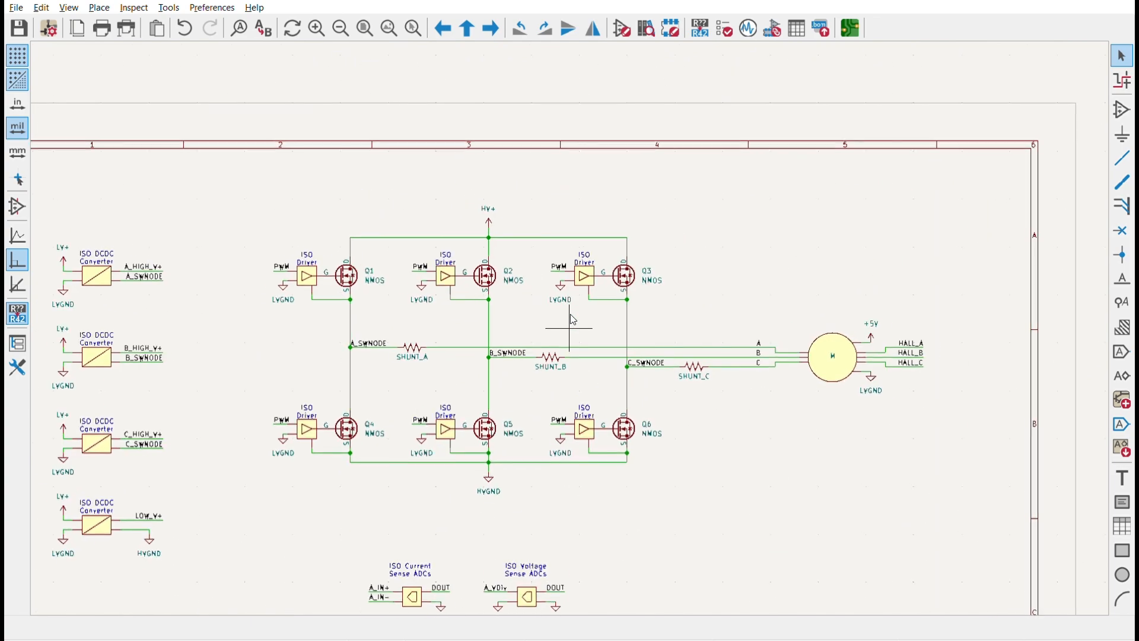
{"action": "scroll", "coordinate": [632, 240], "scroll_direction": "up", "scroll_amount": 1}
{"action": "scroll", "coordinate": [632, 241], "scroll_direction": "up", "scroll_amount": 1}
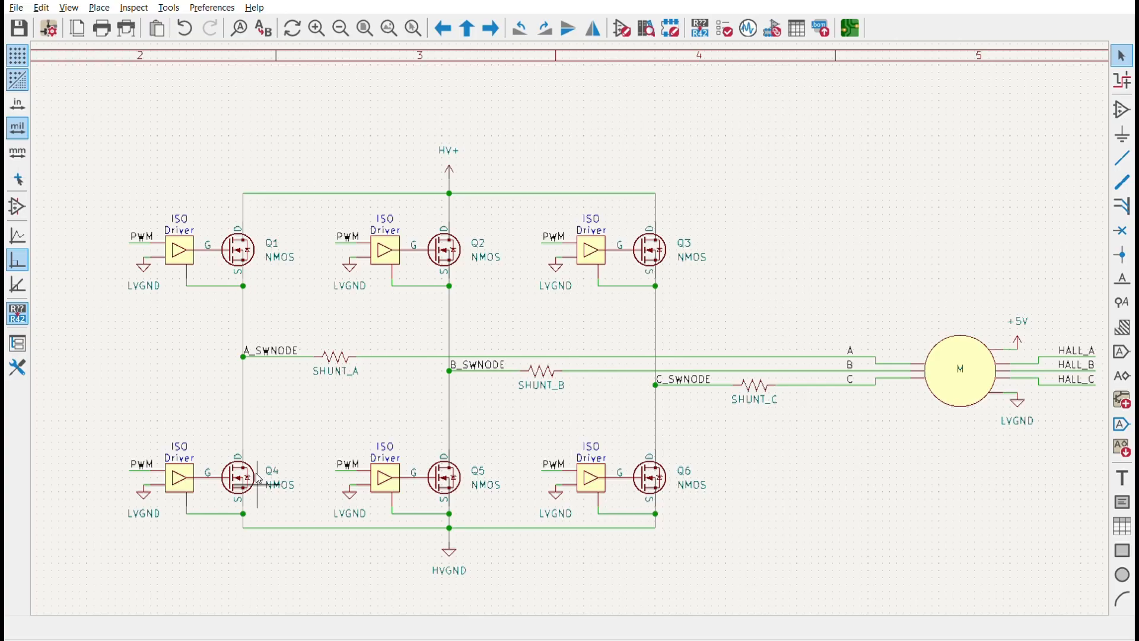
{"action": "scroll", "coordinate": [383, 395], "scroll_direction": "down", "scroll_amount": 2}
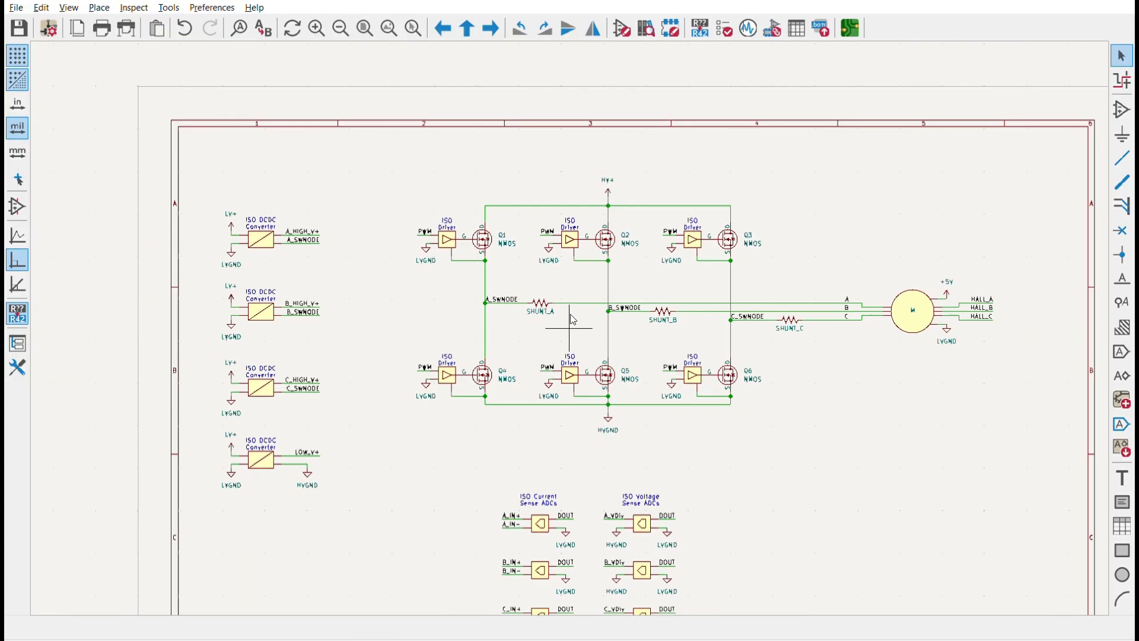
{"action": "scroll", "coordinate": [616, 301], "scroll_direction": "up", "scroll_amount": 3}
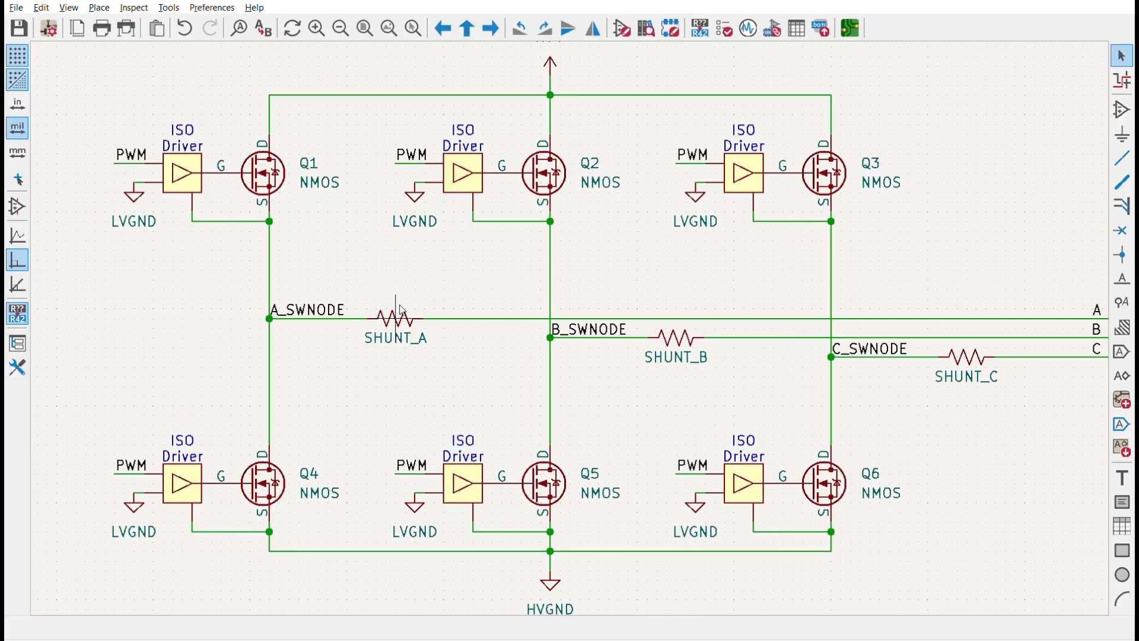
{"action": "scroll", "coordinate": [399, 312], "scroll_direction": "down", "scroll_amount": 3}
{"action": "scroll", "coordinate": [571, 319], "scroll_direction": "up", "scroll_amount": 2}
{"action": "scroll", "coordinate": [570, 319], "scroll_direction": "up", "scroll_amount": 1}
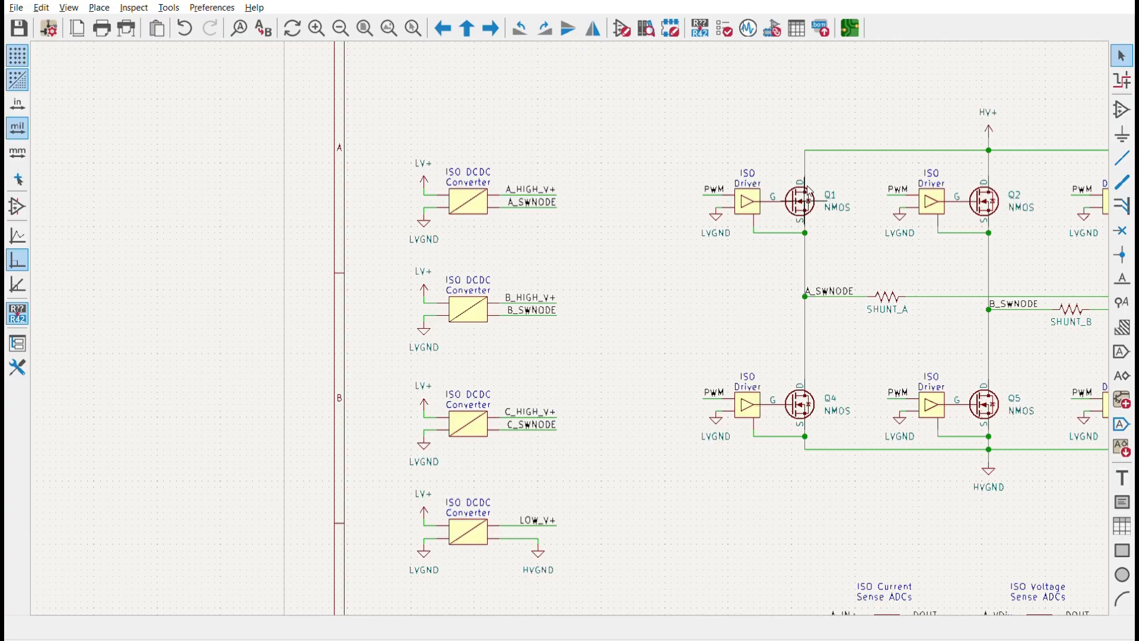
{"action": "scroll", "coordinate": [799, 383], "scroll_direction": "down", "scroll_amount": 2}
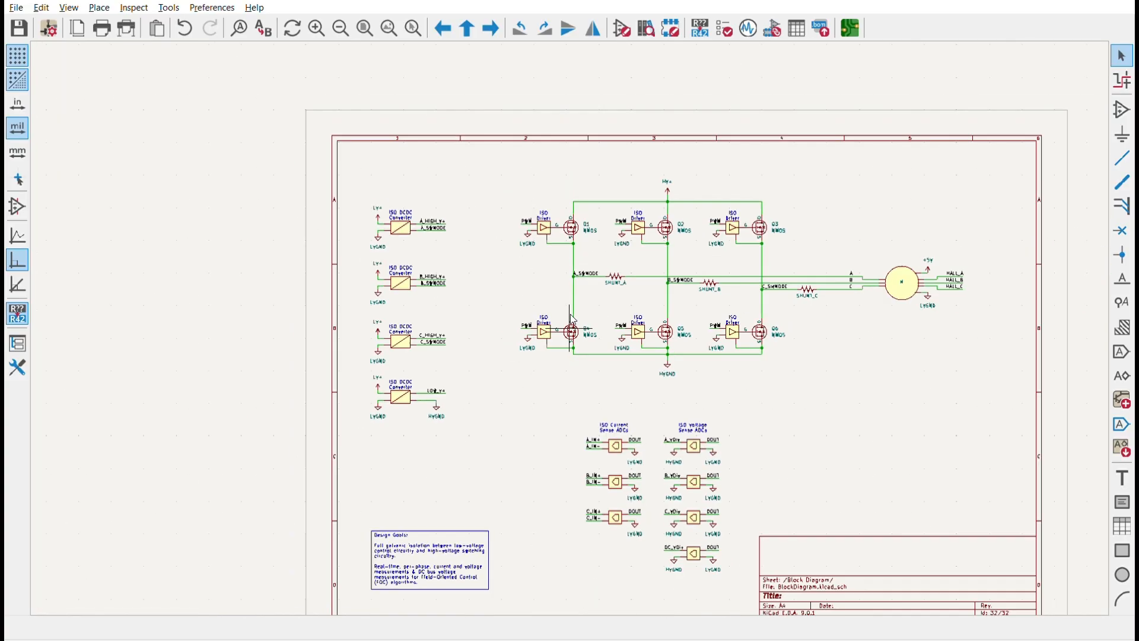
{"action": "scroll", "coordinate": [798, 383], "scroll_direction": "down", "scroll_amount": 1}
{"action": "scroll", "coordinate": [623, 375], "scroll_direction": "up", "scroll_amount": 2}
{"action": "scroll", "coordinate": [571, 318], "scroll_direction": "up", "scroll_amount": 2}
{"action": "scroll", "coordinate": [571, 317], "scroll_direction": "up", "scroll_amount": 1}
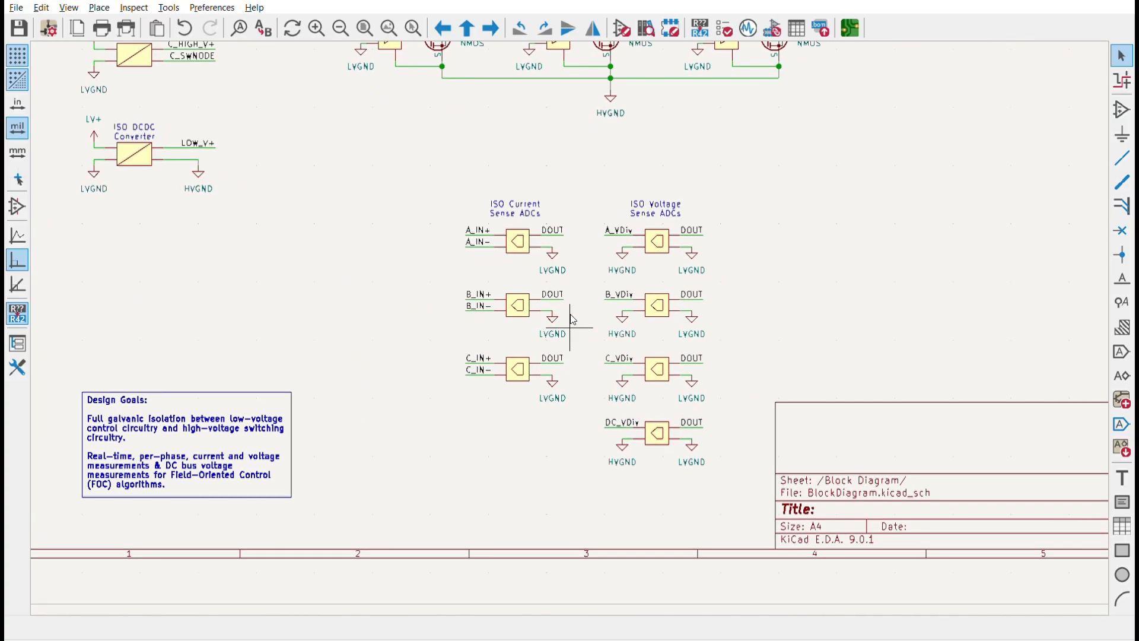
{"action": "scroll", "coordinate": [570, 317], "scroll_direction": "up", "scroll_amount": 1}
{"action": "scroll", "coordinate": [570, 317], "scroll_direction": "up", "scroll_amount": 1}
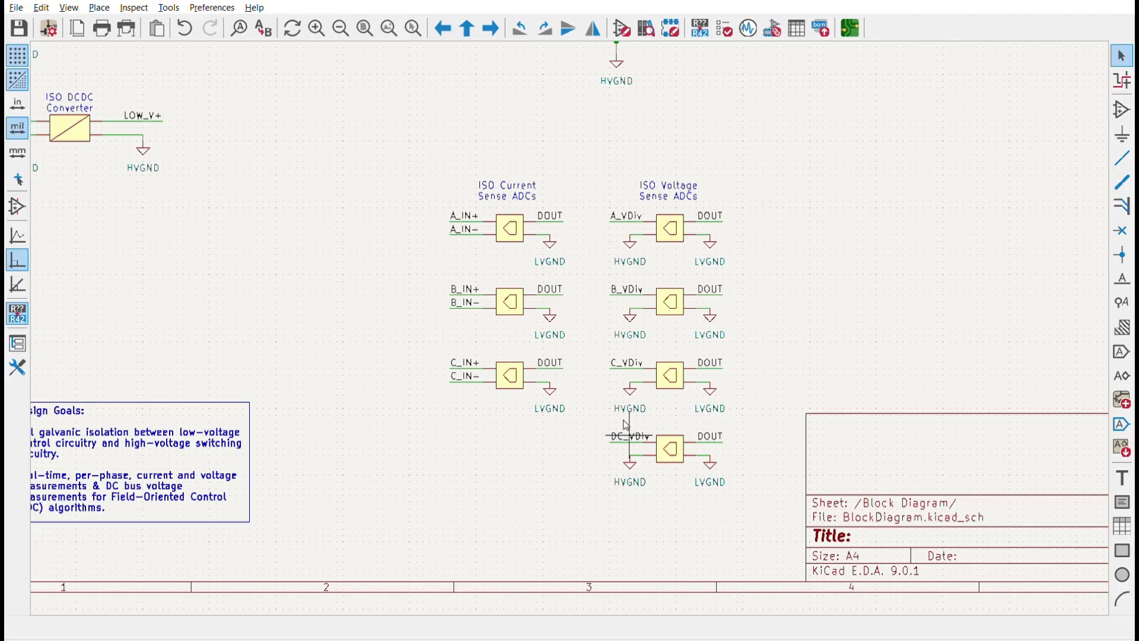
{"action": "key", "text": "alt+BackSpace"}
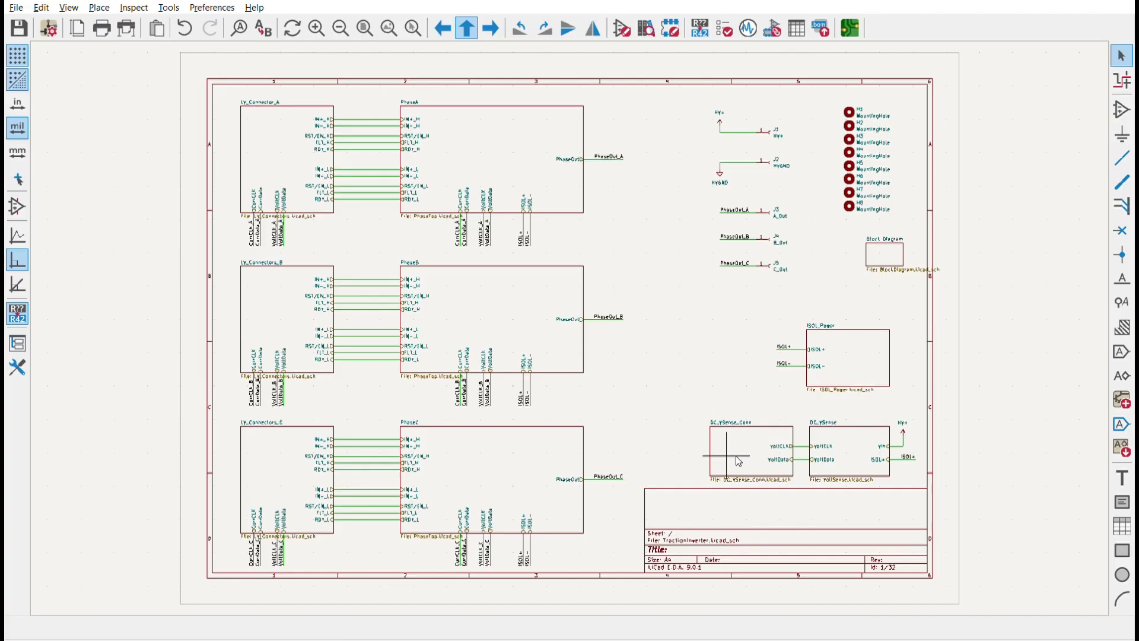
Step: Enter the PhaseA hierarchical sheet from the top-level schematic
{"action": "double_click", "coordinate": [490, 138]}
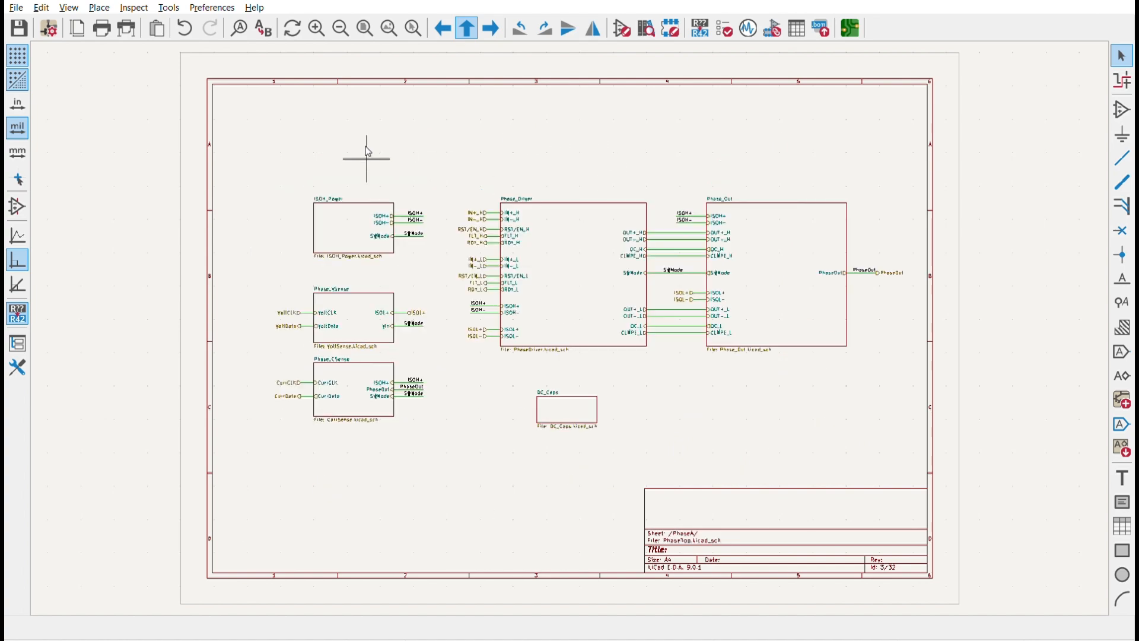
Step: Enter the ISOH_Power sub-sheet with U3, then navigate back up to PhaseA
{"action": "double_click", "coordinate": [335, 203]}
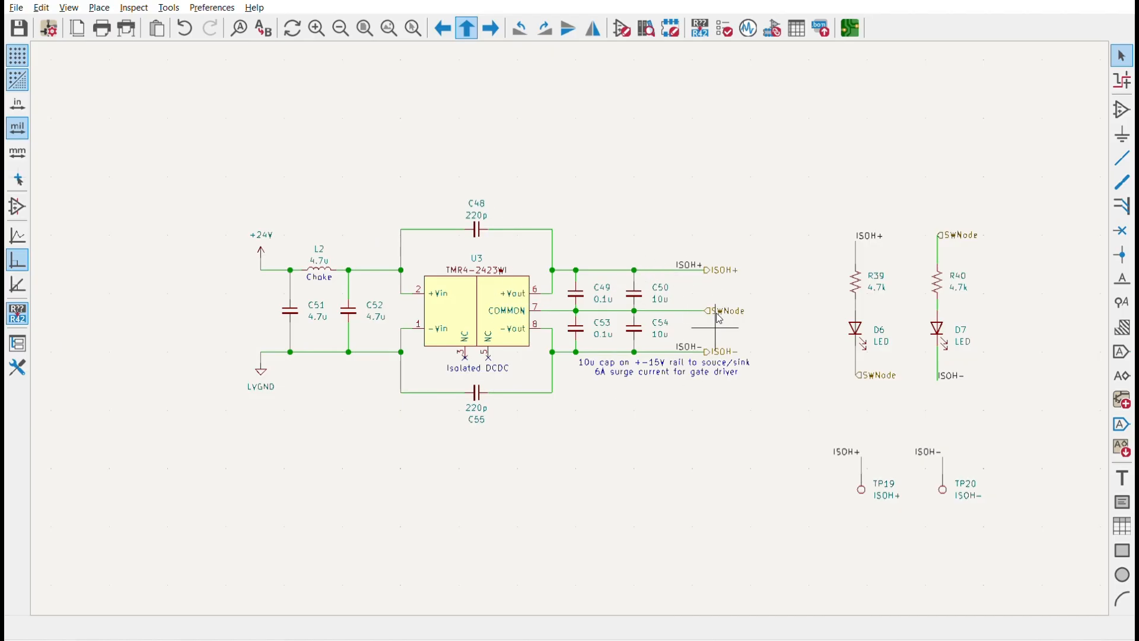
{"action": "left_click", "coordinate": [467, 27]}
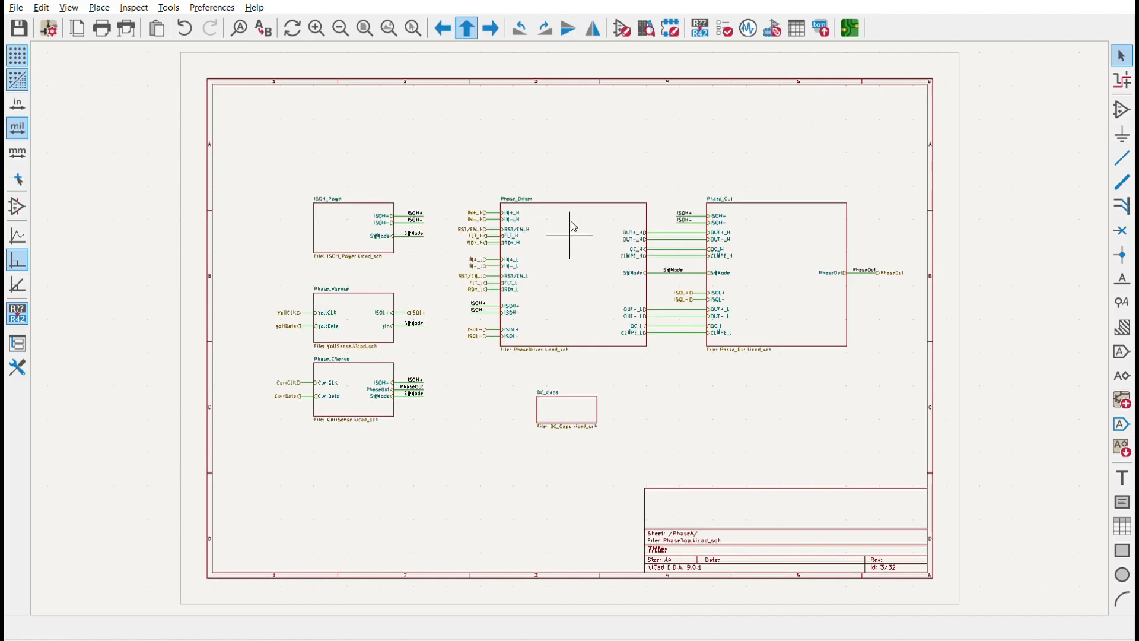
Step: Enter Phase_Driver, drag the RST/EN_H label off its wire, and return to PhaseA
{"action": "double_click", "coordinate": [564, 258]}
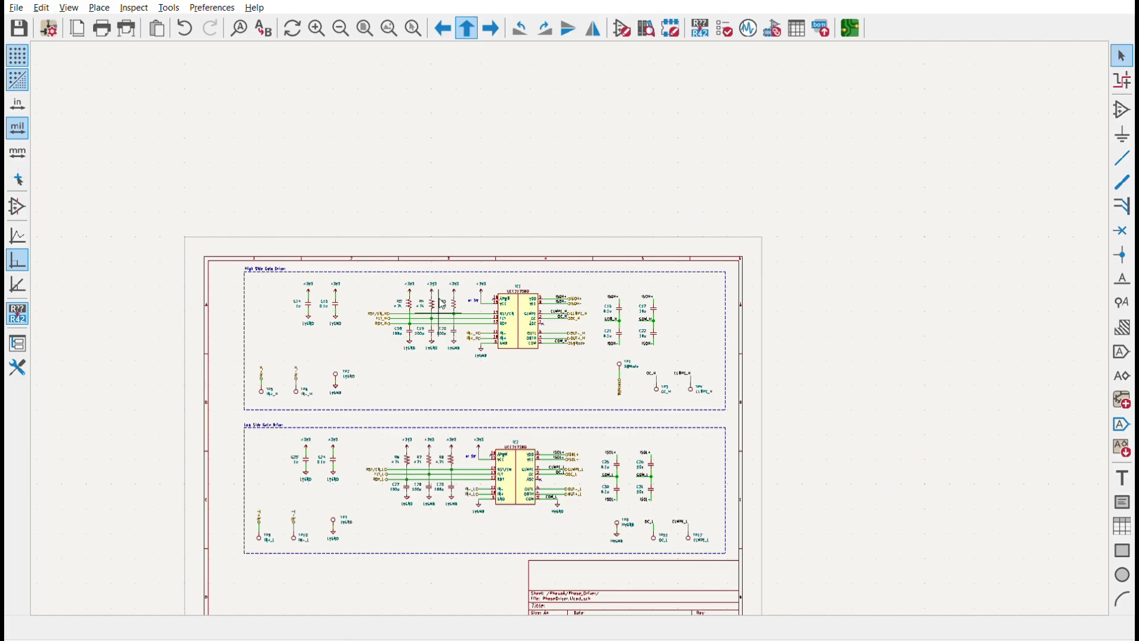
{"action": "scroll", "coordinate": [476, 310], "scroll_direction": "up", "scroll_amount": 2}
{"action": "scroll", "coordinate": [476, 310], "scroll_direction": "up", "scroll_amount": 2}
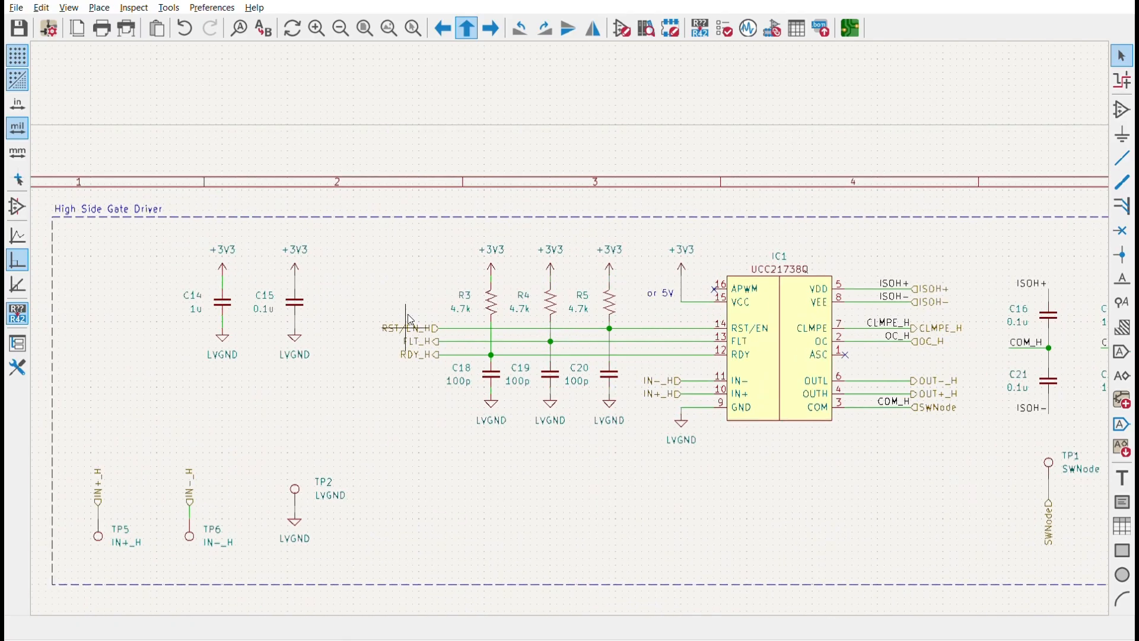
{"action": "left_click_drag", "start_coordinate": [428, 328], "coordinate": [436, 341]}
{"action": "scroll", "coordinate": [959, 353], "scroll_direction": "down", "scroll_amount": 1}
{"action": "scroll", "coordinate": [890, 338], "scroll_direction": "up", "scroll_amount": 2}
{"action": "scroll", "coordinate": [622, 293], "scroll_direction": "up", "scroll_amount": 1}
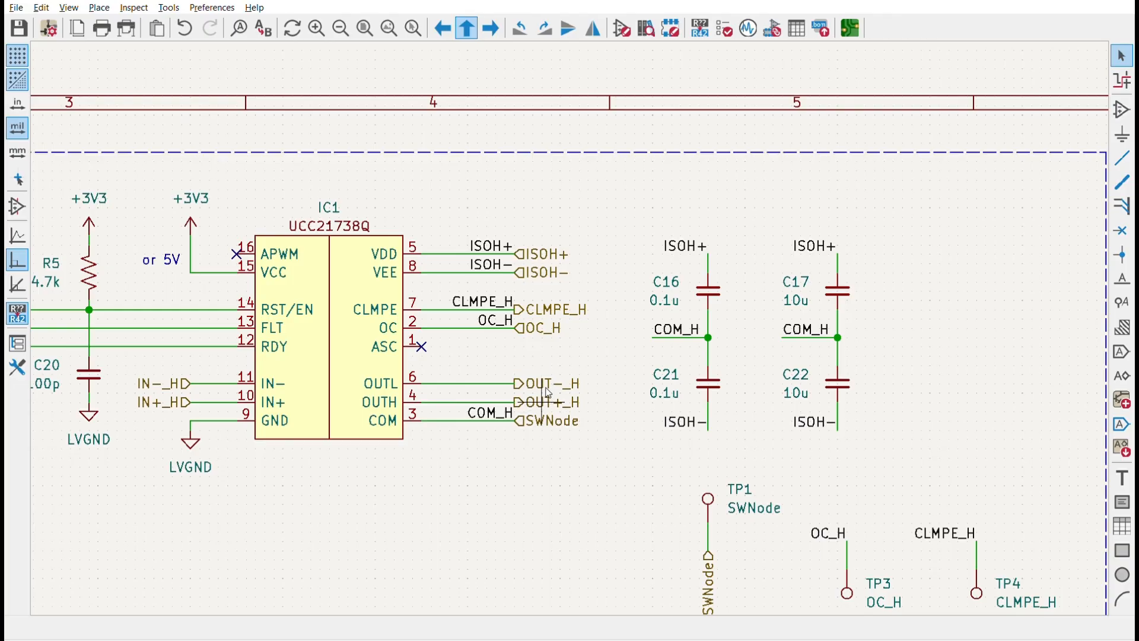
{"action": "scroll", "coordinate": [538, 392], "scroll_direction": "down", "scroll_amount": 2}
{"action": "scroll", "coordinate": [539, 392], "scroll_direction": "down", "scroll_amount": 2}
{"action": "scroll", "coordinate": [498, 374], "scroll_direction": "down", "scroll_amount": 1}
{"action": "left_click", "coordinate": [466, 27]}
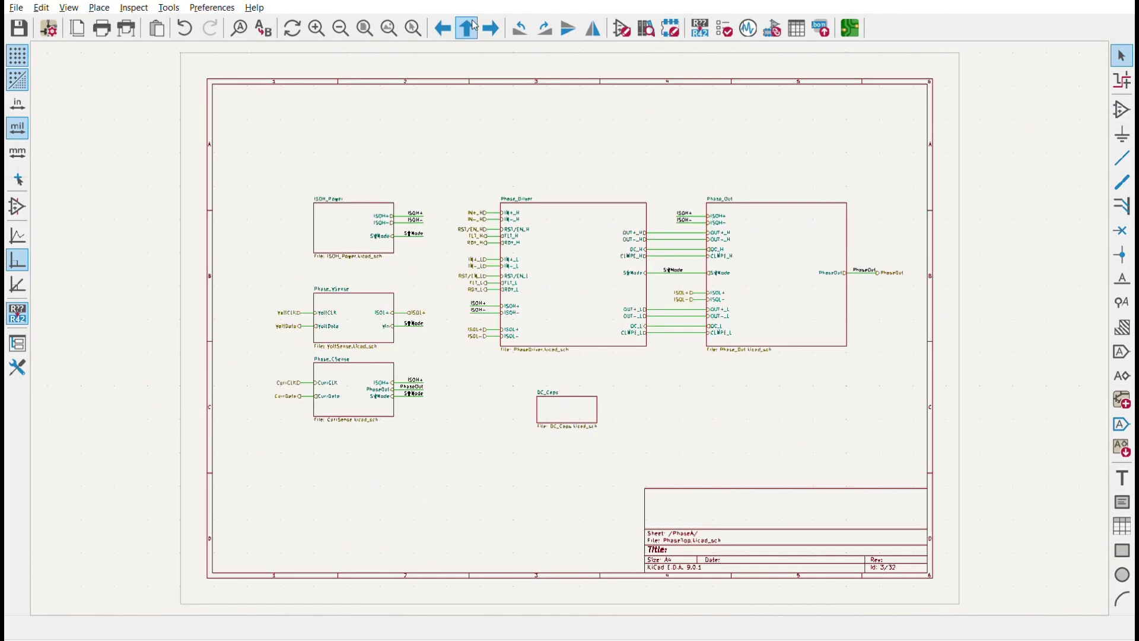
Step: Enter Phase_Out and its nested Switches sheet of upper and lower power FET rows
{"action": "double_click", "coordinate": [780, 259]}
{"action": "double_click", "coordinate": [611, 190]}
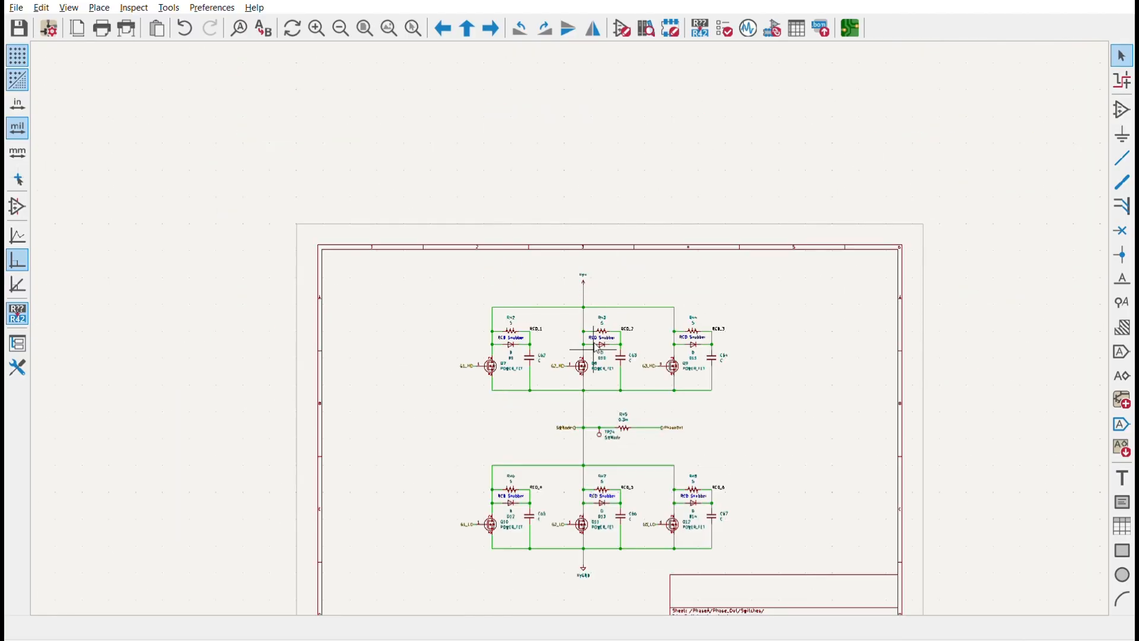
{"action": "scroll", "coordinate": [594, 354], "scroll_direction": "up", "scroll_amount": 1}
{"action": "scroll", "coordinate": [594, 354], "scroll_direction": "up", "scroll_amount": 1}
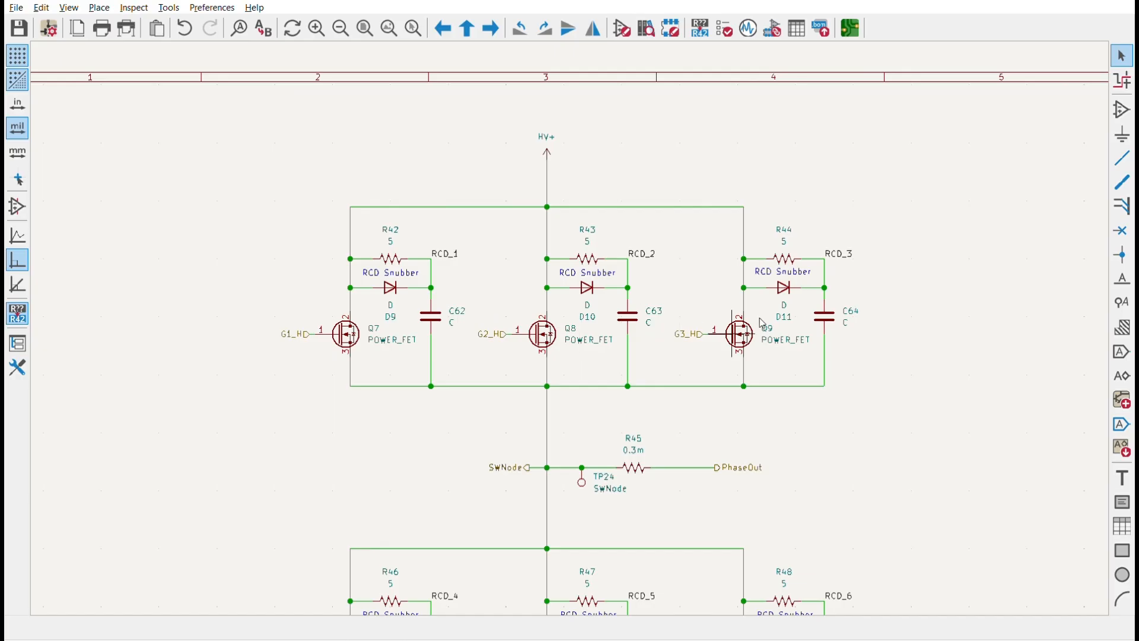
{"action": "scroll", "coordinate": [460, 471], "scroll_direction": "down", "scroll_amount": 2}
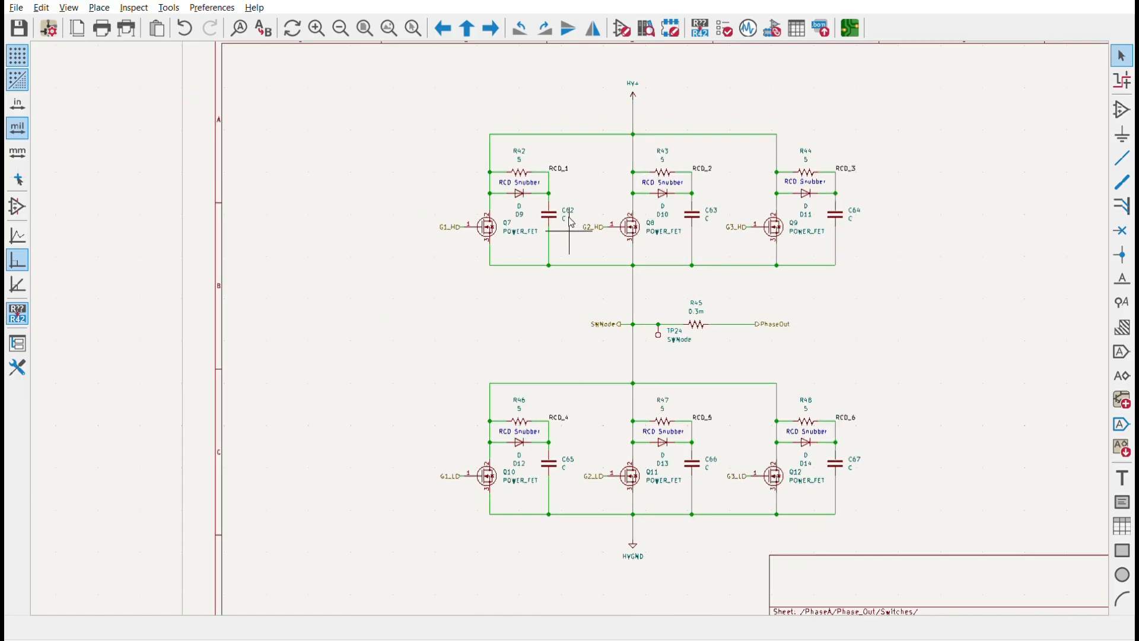
{"action": "scroll", "coordinate": [569, 223], "scroll_direction": "up", "scroll_amount": 1}
{"action": "key", "text": "Delete"}
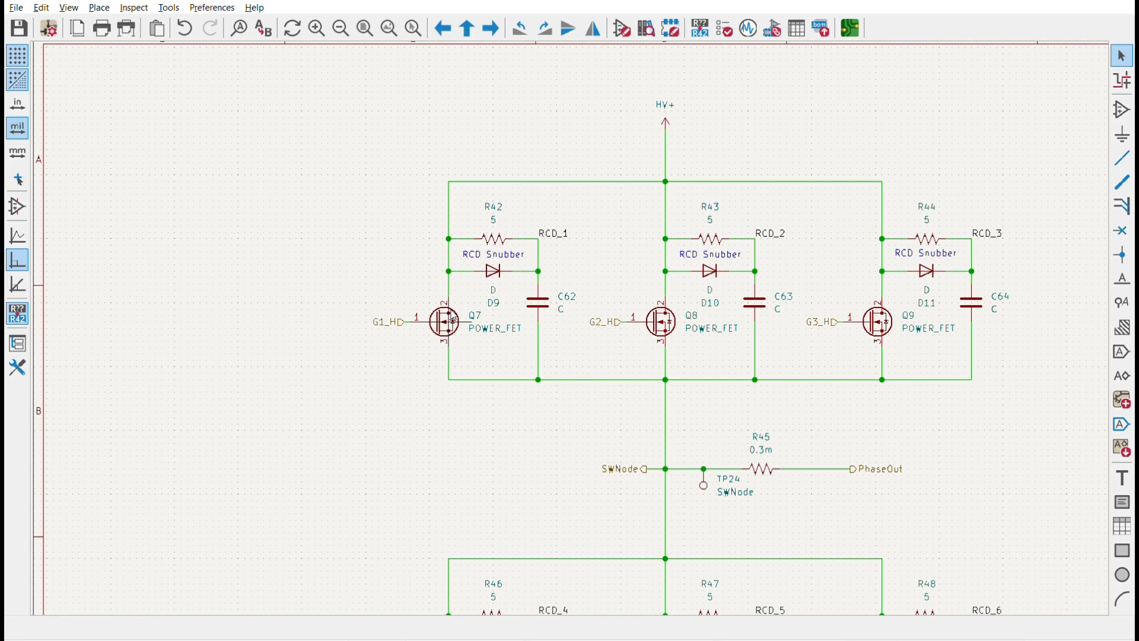
{"action": "scroll", "coordinate": [640, 469], "scroll_direction": "down", "scroll_amount": 1}
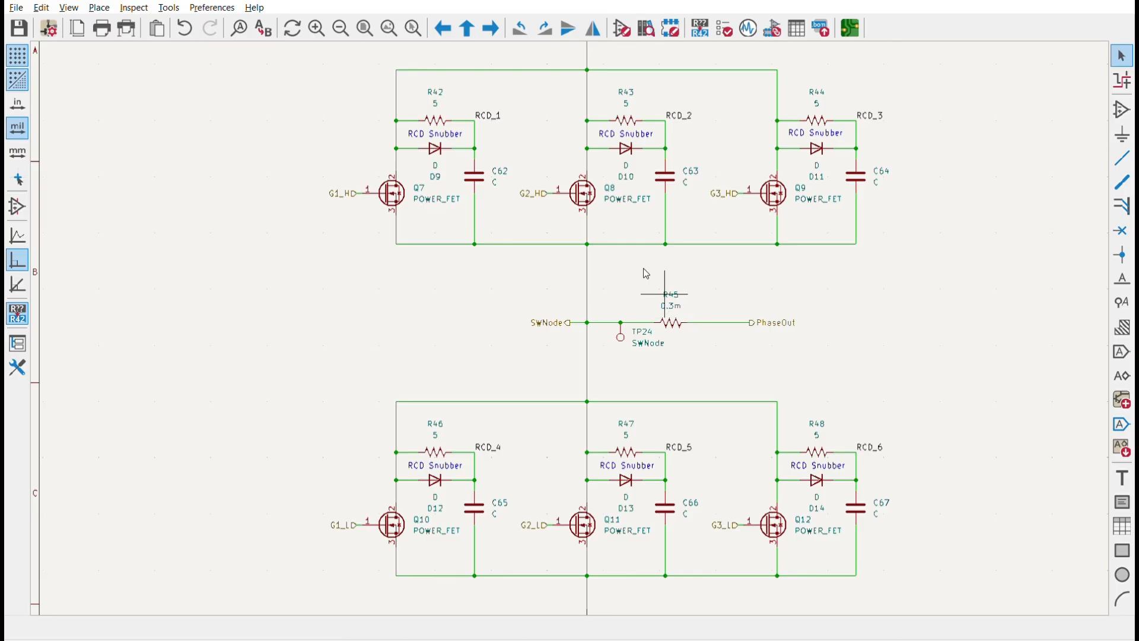
Step: Navigate up from the Switches sheet to the Phase_Out sheet
{"action": "left_click", "coordinate": [467, 27]}
{"action": "scroll", "coordinate": [359, 153], "scroll_direction": "down", "scroll_amount": 2}
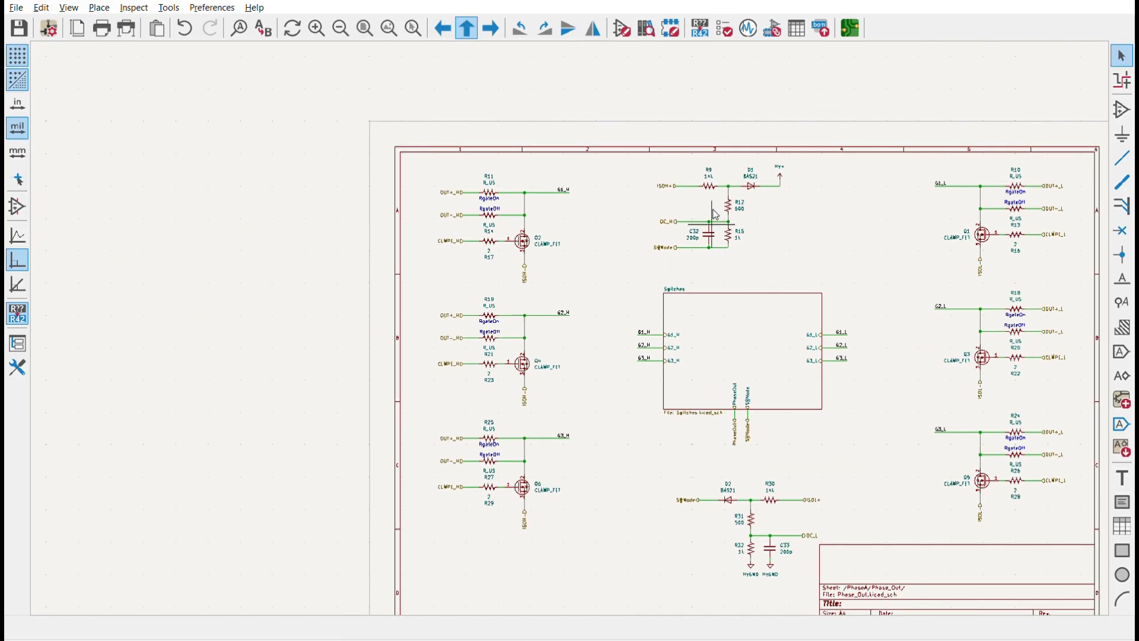
{"action": "scroll", "coordinate": [571, 267], "scroll_direction": "up", "scroll_amount": 4}
{"action": "scroll", "coordinate": [572, 320], "scroll_direction": "up", "scroll_amount": 1}
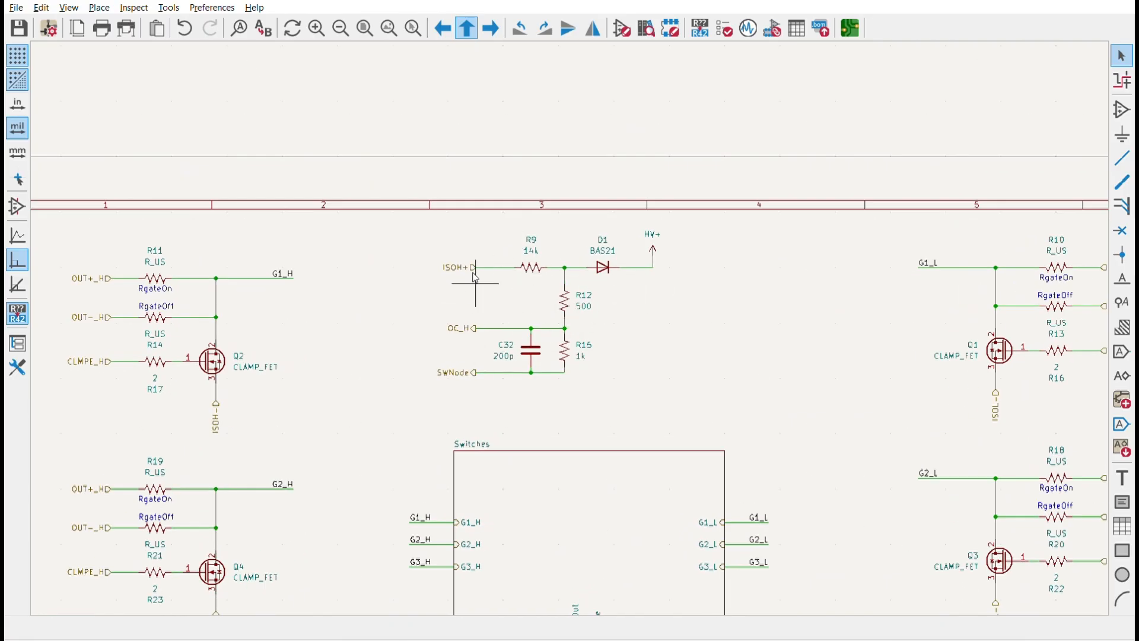
{"action": "scroll", "coordinate": [474, 277], "scroll_direction": "down", "scroll_amount": 1}
{"action": "scroll", "coordinate": [474, 278], "scroll_direction": "down", "scroll_amount": 1}
{"action": "scroll", "coordinate": [205, 115], "scroll_direction": "up", "scroll_amount": 3}
{"action": "scroll", "coordinate": [356, 267], "scroll_direction": "up", "scroll_amount": 2}
{"action": "scroll", "coordinate": [583, 400], "scroll_direction": "down", "scroll_amount": 1}
{"action": "scroll", "coordinate": [587, 286], "scroll_direction": "up", "scroll_amount": 1}
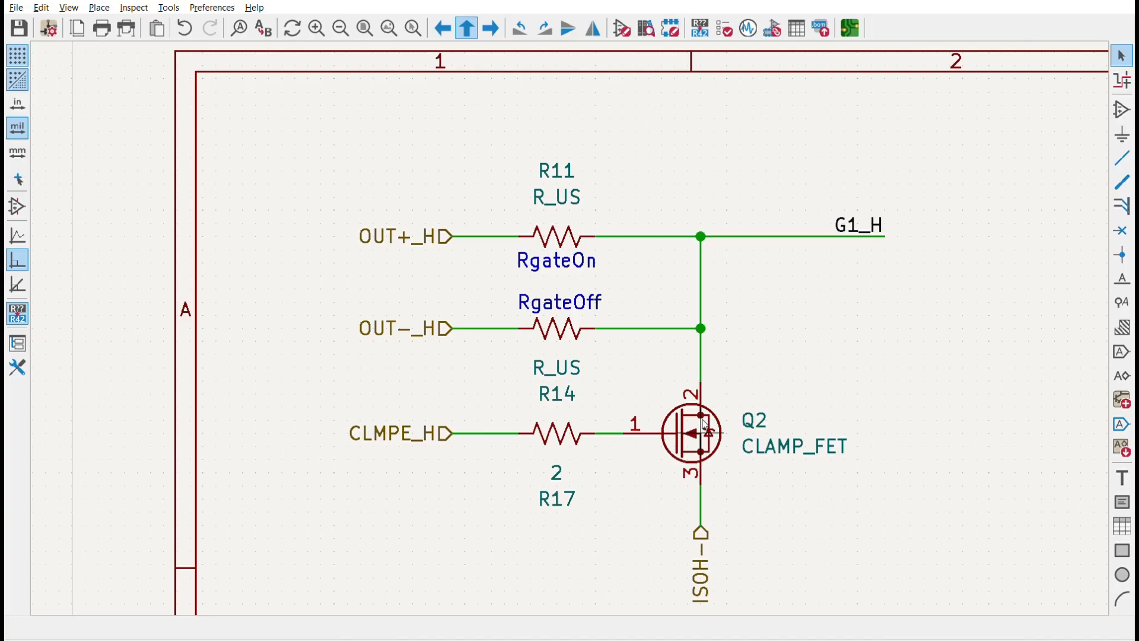
{"action": "scroll", "coordinate": [570, 319], "scroll_direction": "down", "scroll_amount": 4}
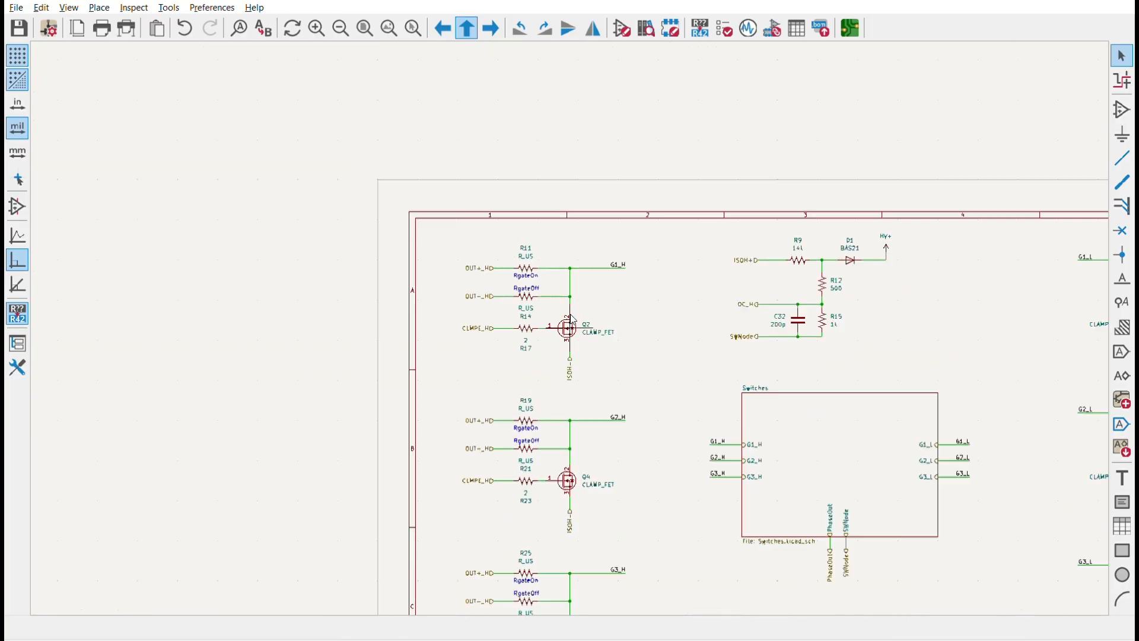
{"action": "scroll", "coordinate": [570, 319], "scroll_direction": "down", "scroll_amount": 2}
Step: Return to PhaseA, view the DC_Caps capacitor bank sheet, and go back up
{"action": "left_click", "coordinate": [466, 28]}
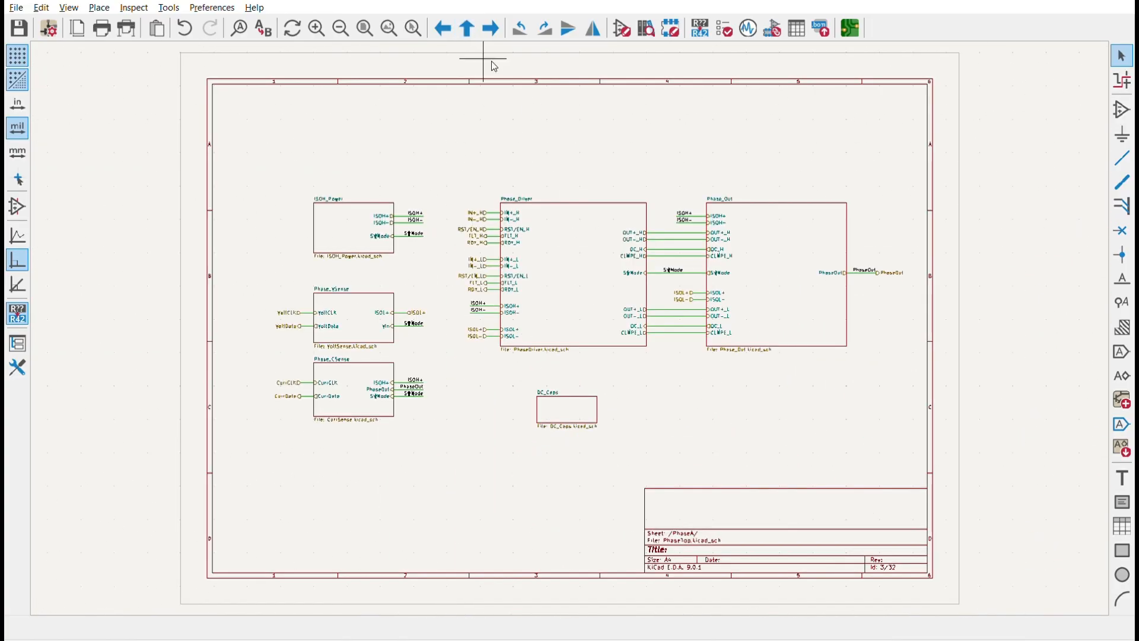
{"action": "double_click", "coordinate": [576, 402]}
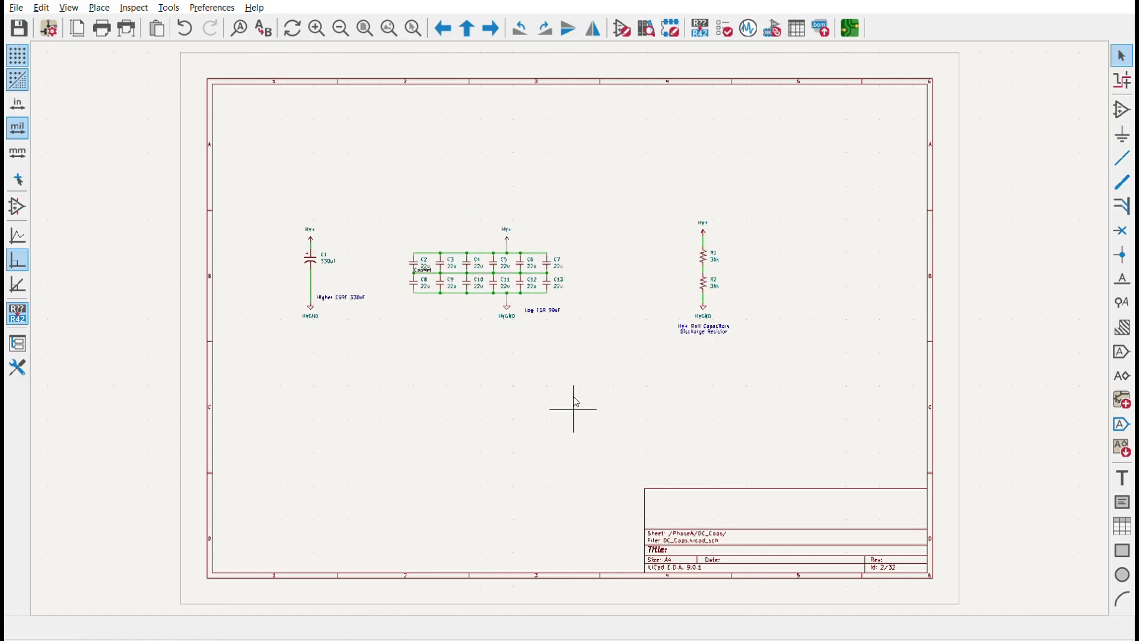
{"action": "left_click", "coordinate": [466, 28]}
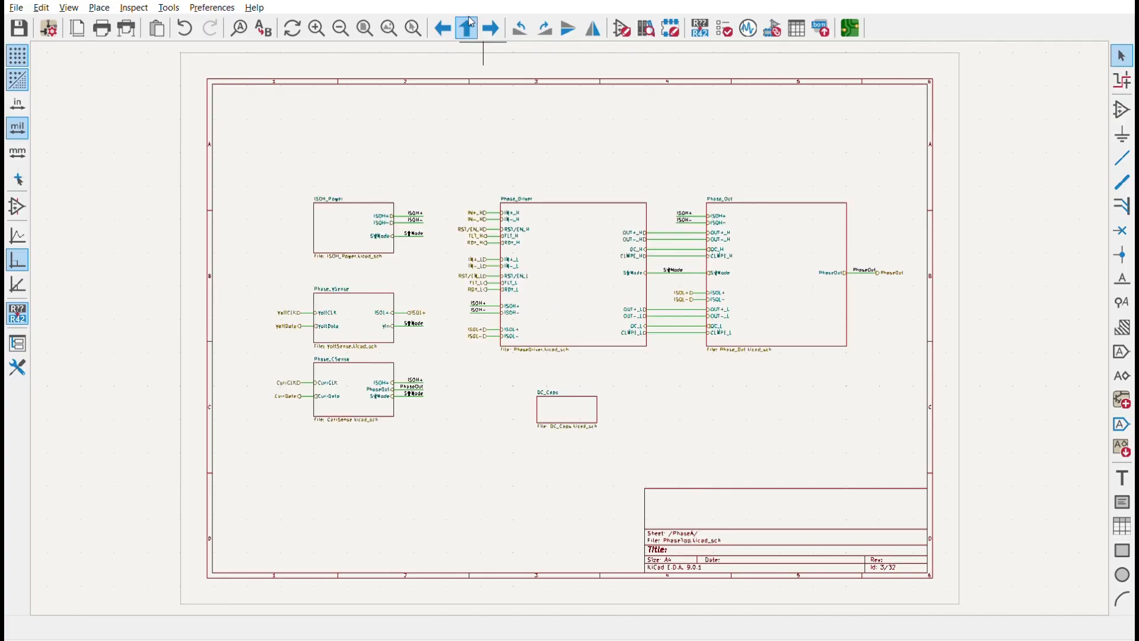
Step: Enter the Phase_VSense sheet with the AMC1305 divider, then return to PhaseA
{"action": "double_click", "coordinate": [352, 299]}
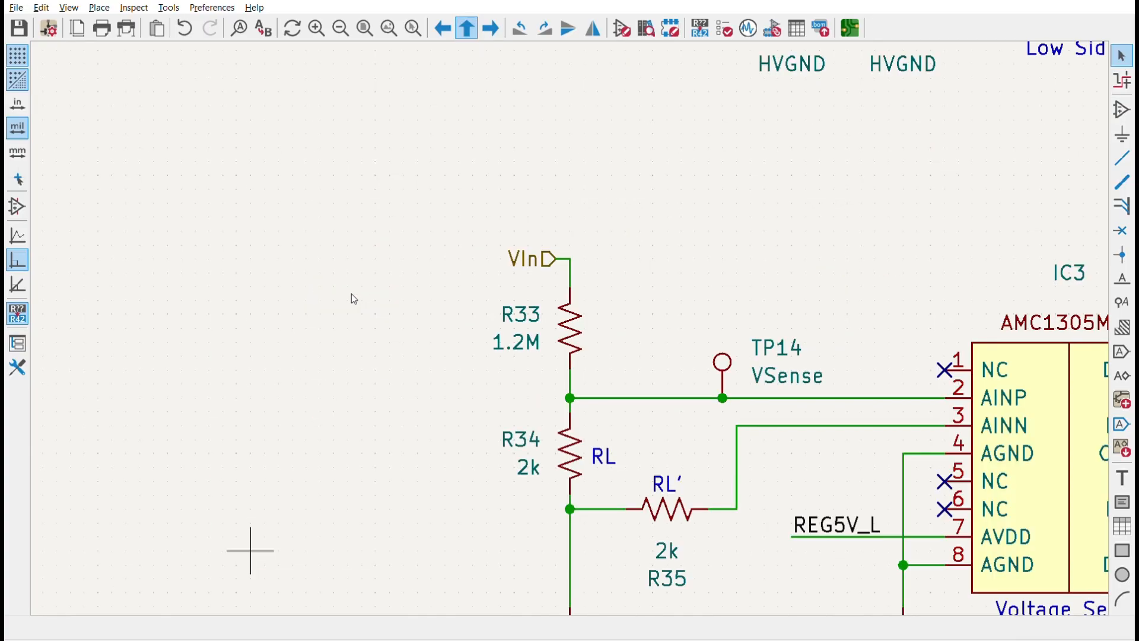
{"action": "scroll", "coordinate": [703, 143], "scroll_direction": "down", "scroll_amount": 2}
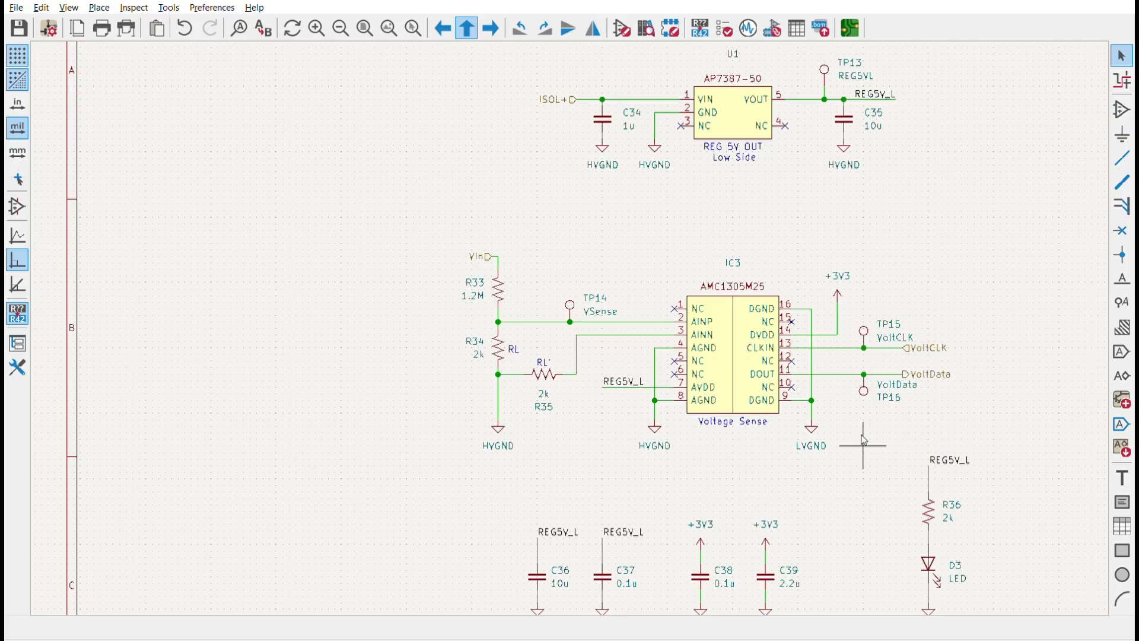
{"action": "scroll", "coordinate": [857, 452], "scroll_direction": "down", "scroll_amount": 1}
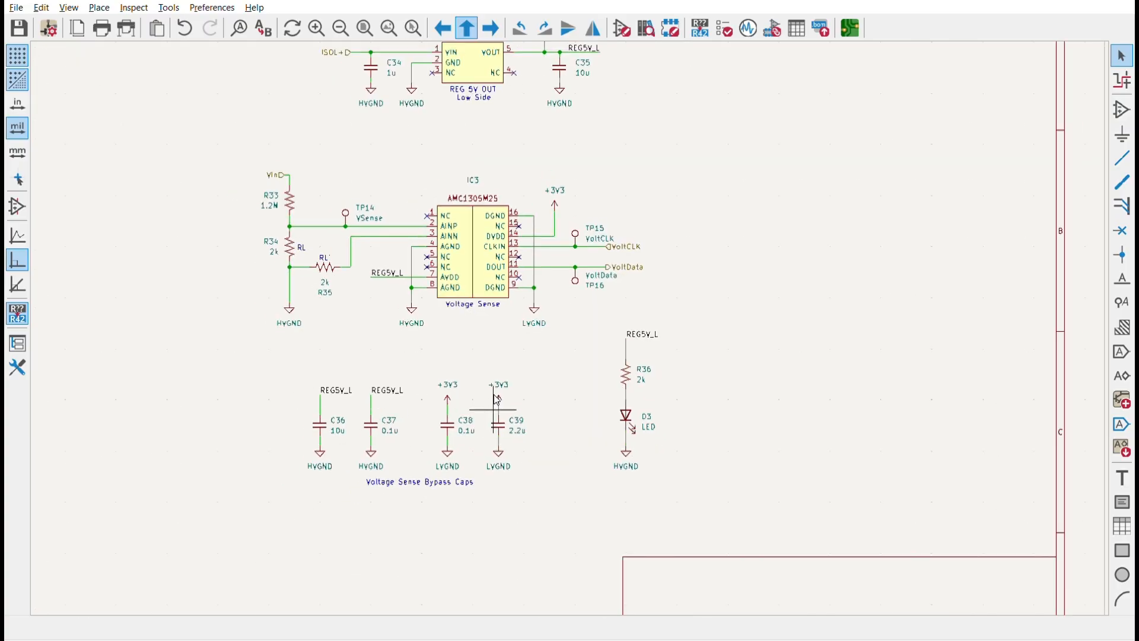
{"action": "scroll", "coordinate": [535, 162], "scroll_direction": "down", "scroll_amount": 1}
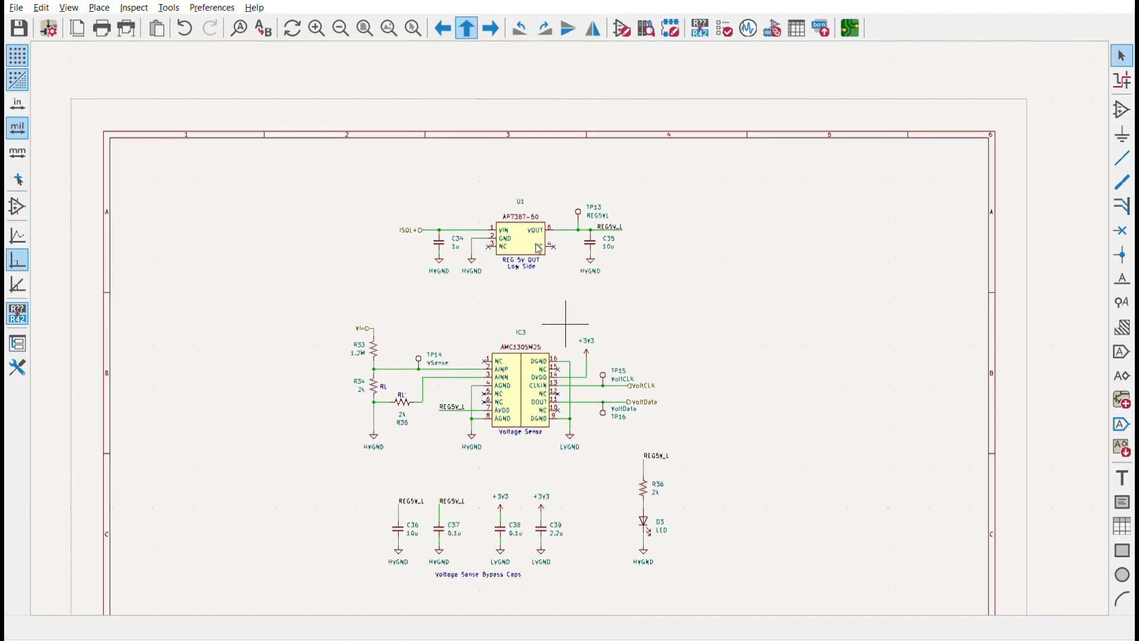
{"action": "scroll", "coordinate": [535, 161], "scroll_direction": "up", "scroll_amount": 3}
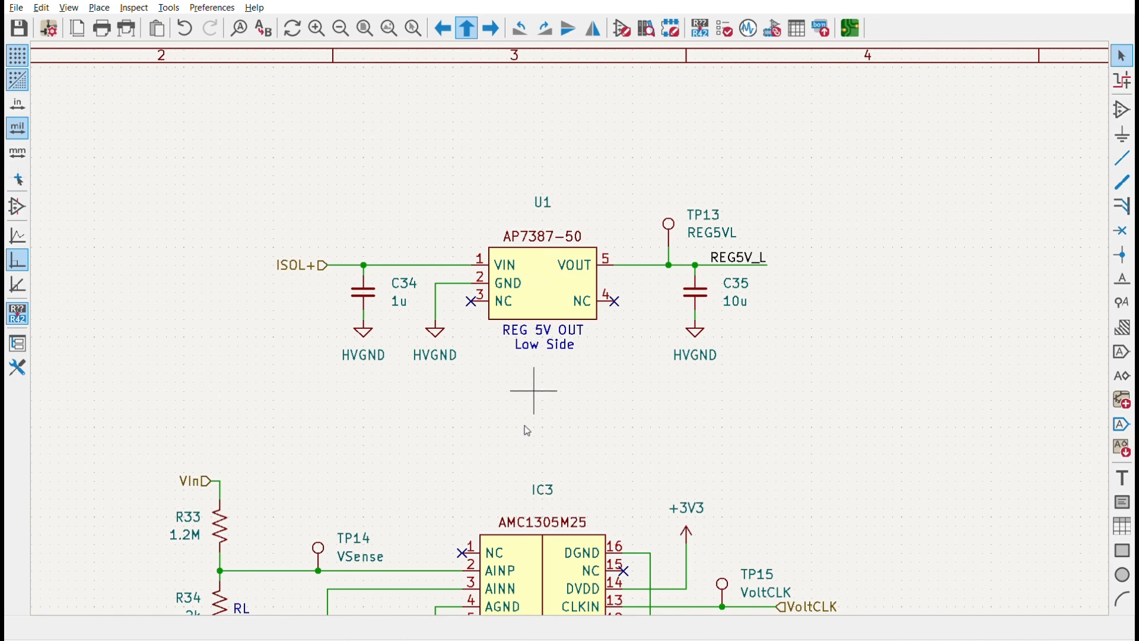
{"action": "scroll", "coordinate": [571, 318], "scroll_direction": "down", "scroll_amount": 1}
{"action": "scroll", "coordinate": [571, 319], "scroll_direction": "up", "scroll_amount": 1}
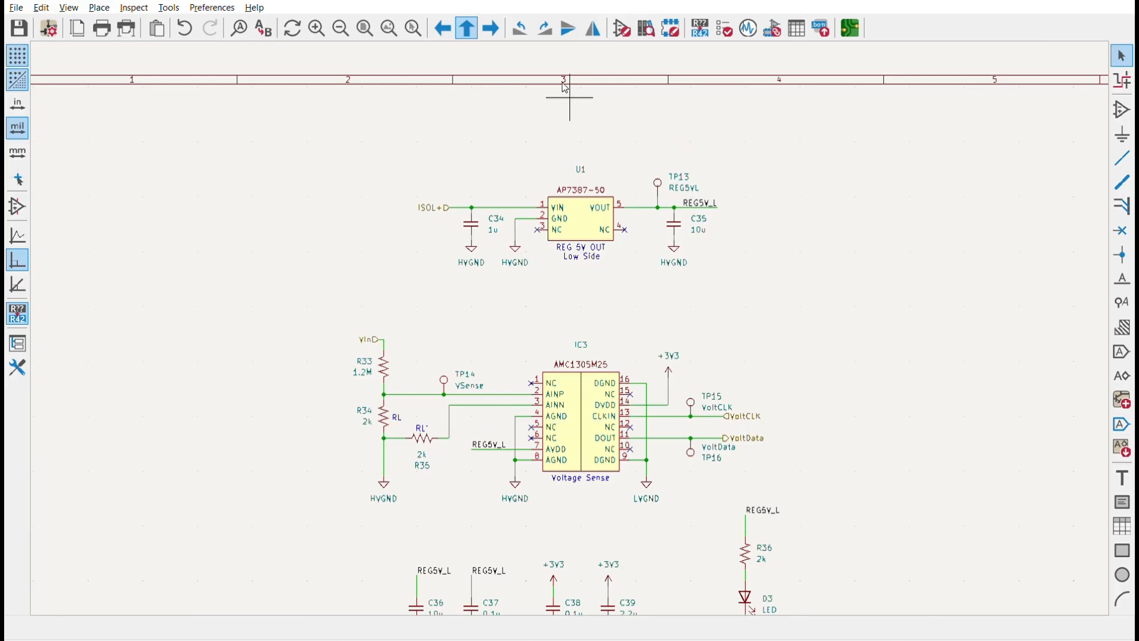
{"action": "left_click", "coordinate": [470, 27]}
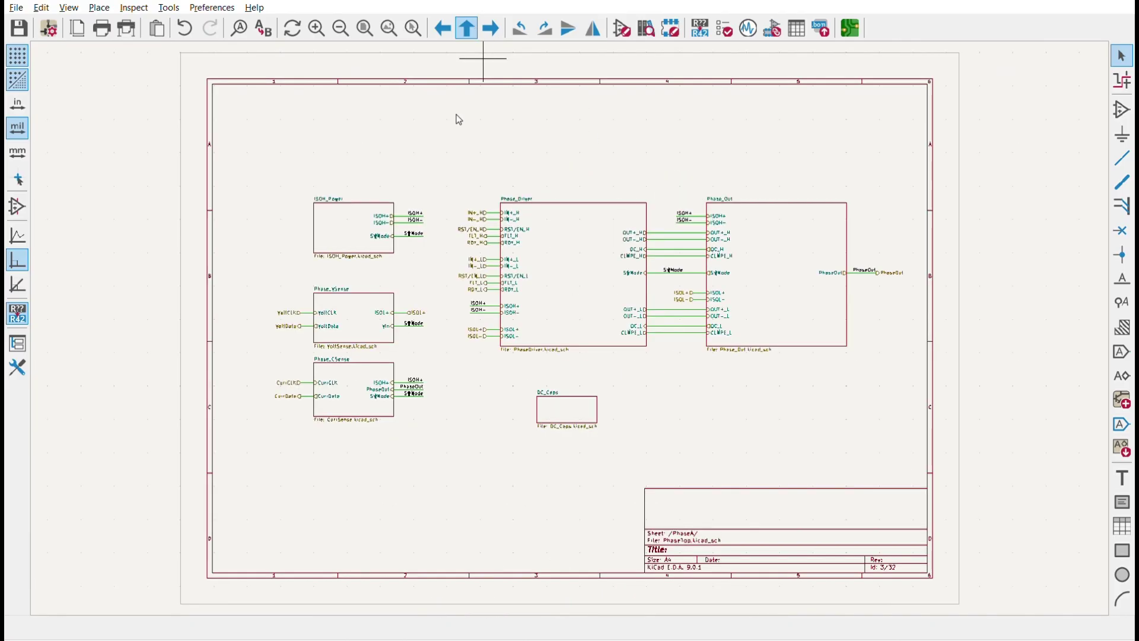
Step: Enter Phase_CSense, reseat the CurrCLK label on its wire, and go up to the root sheet
{"action": "double_click", "coordinate": [359, 374]}
{"action": "scroll", "coordinate": [547, 277], "scroll_direction": "up", "scroll_amount": 1}
{"action": "scroll", "coordinate": [547, 276], "scroll_direction": "up", "scroll_amount": 1}
{"action": "scroll", "coordinate": [547, 277], "scroll_direction": "up", "scroll_amount": 1}
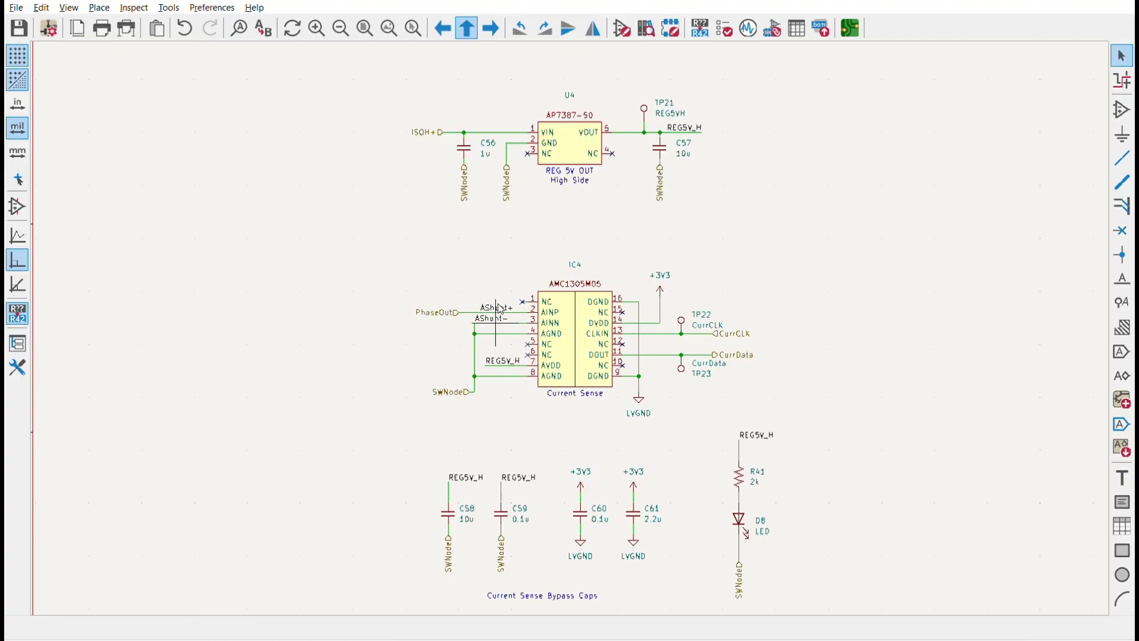
{"action": "left_click", "coordinate": [732, 330]}
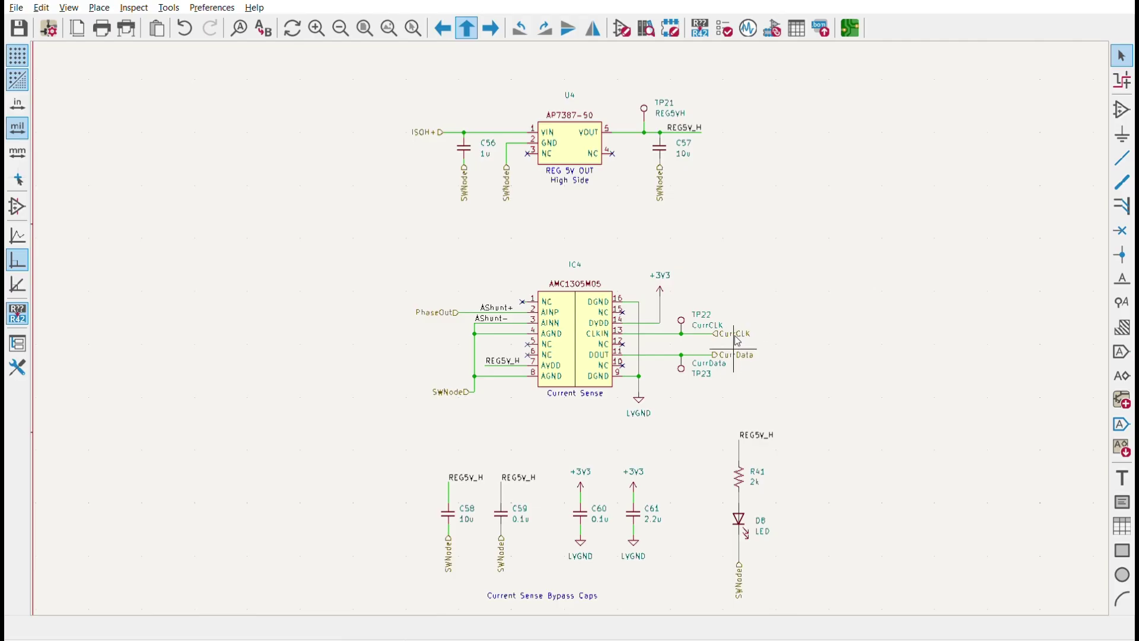
{"action": "left_click", "coordinate": [467, 27]}
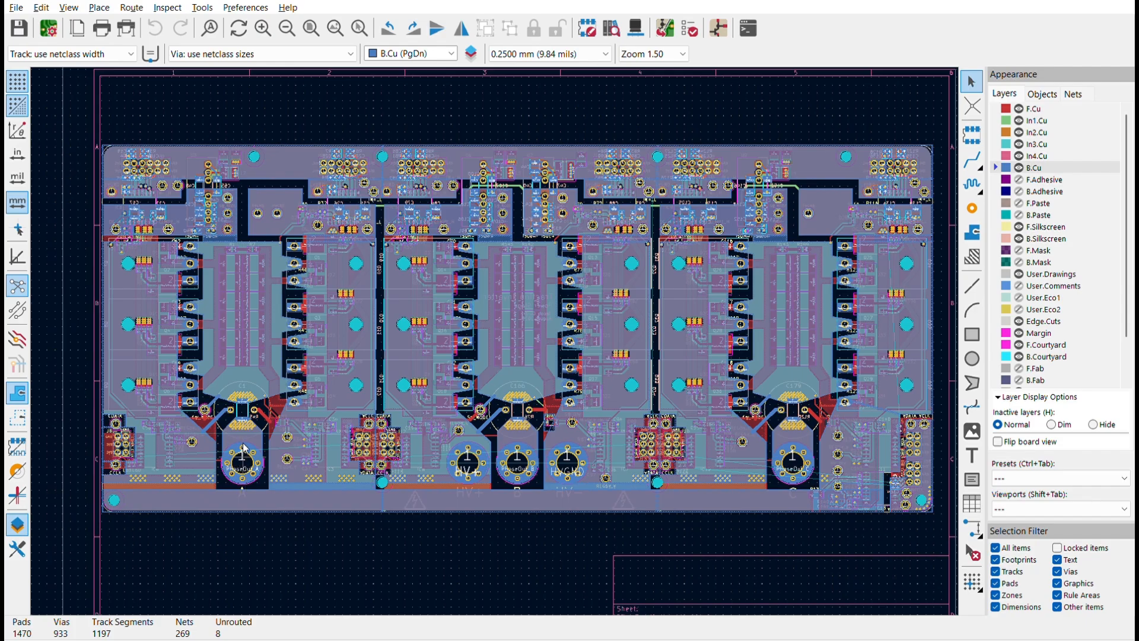
{"action": "scroll", "coordinate": [495, 331], "scroll_direction": "down", "scroll_amount": 2}
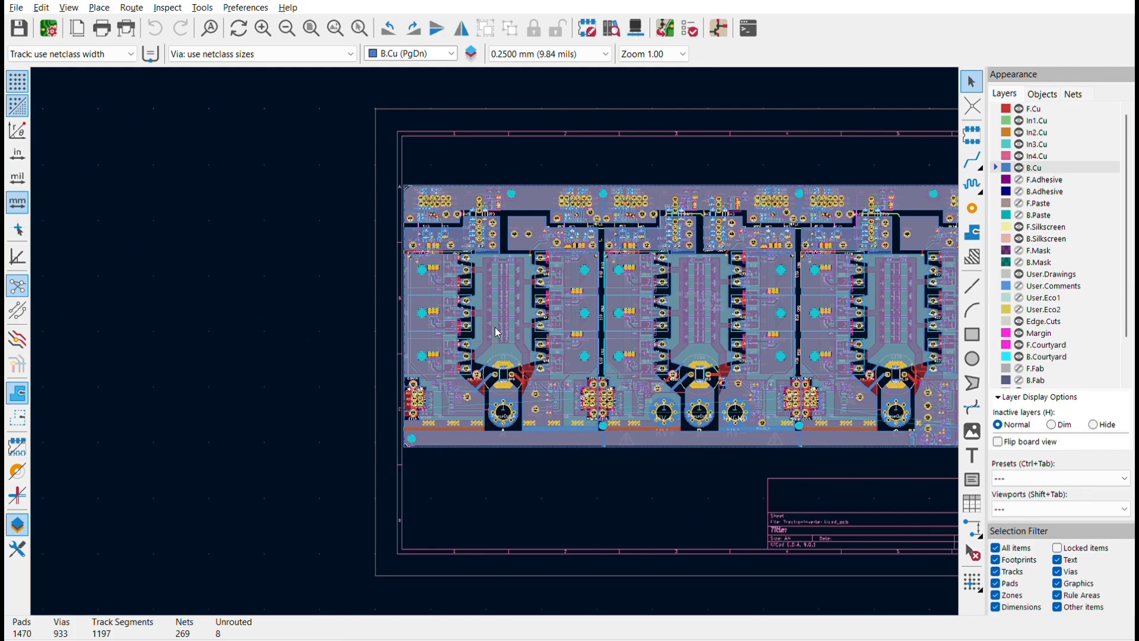
{"action": "scroll", "coordinate": [495, 331], "scroll_direction": "down", "scroll_amount": 1}
{"action": "scroll", "coordinate": [495, 331], "scroll_direction": "up", "scroll_amount": 1}
{"action": "scroll", "coordinate": [496, 331], "scroll_direction": "up", "scroll_amount": 1}
{"action": "scroll", "coordinate": [496, 331], "scroll_direction": "up", "scroll_amount": 1}
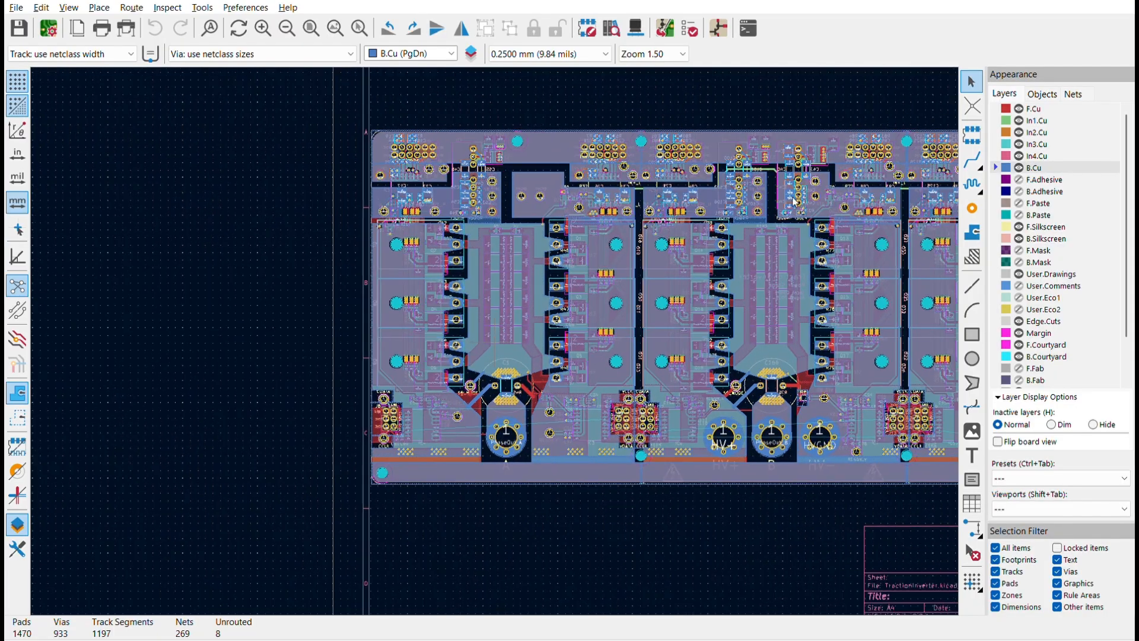
Step: Hide the In1.Cu–In4.Cu inner copper layers in the Appearance panel
{"action": "left_click", "coordinate": [1019, 120]}
{"action": "left_click", "coordinate": [1019, 143]}
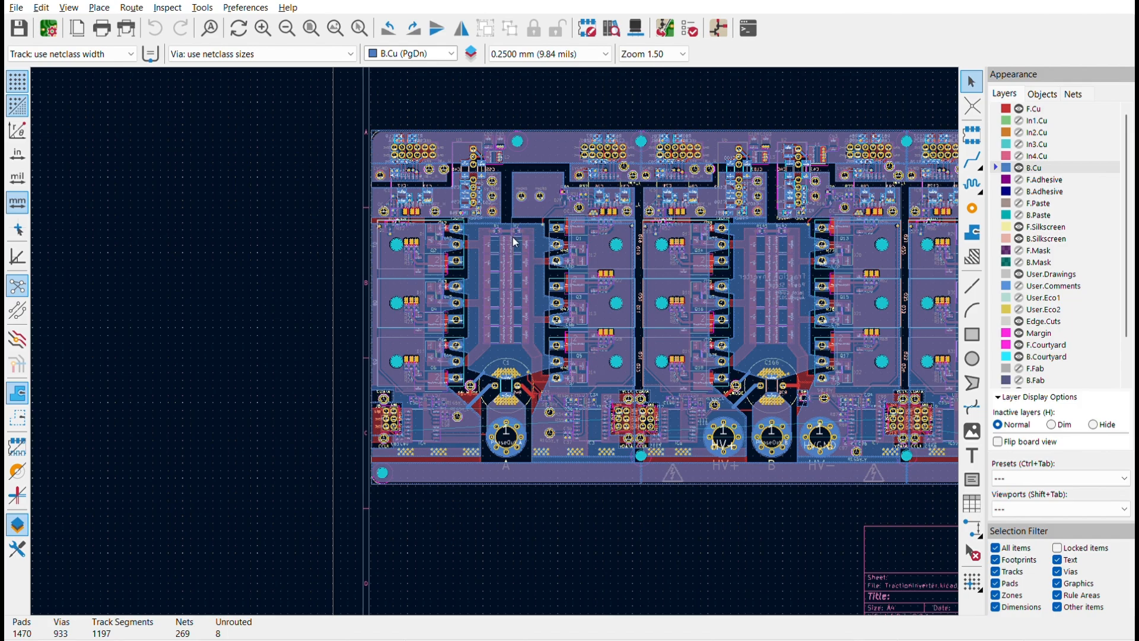
{"action": "scroll", "coordinate": [496, 331], "scroll_direction": "up", "scroll_amount": 1}
{"action": "scroll", "coordinate": [496, 331], "scroll_direction": "up", "scroll_amount": 1}
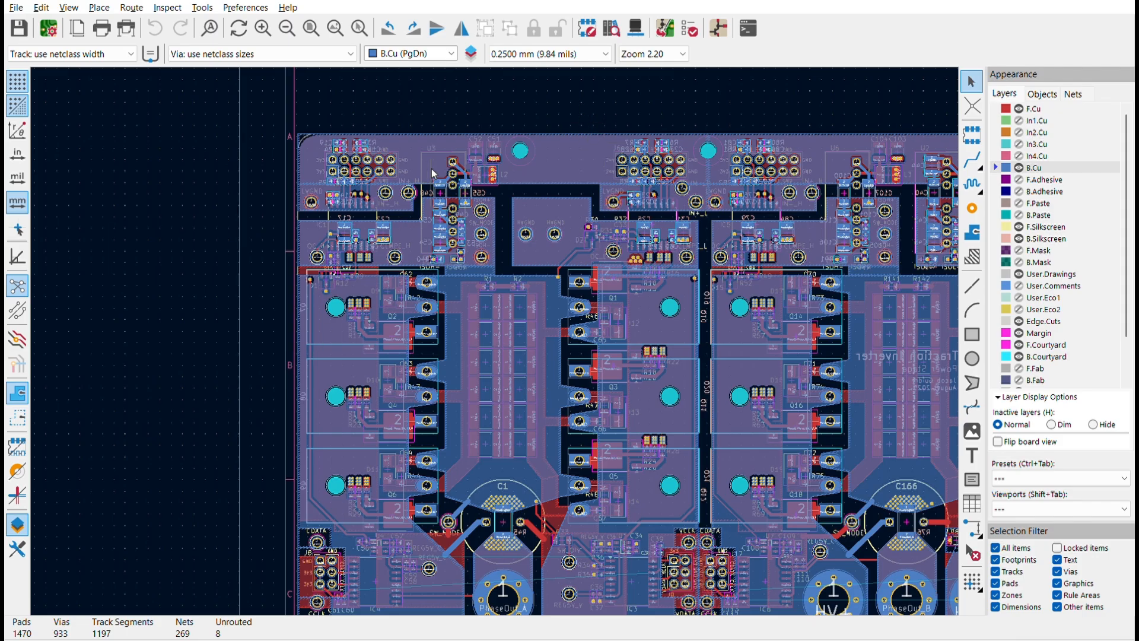
{"action": "scroll", "coordinate": [363, 298], "scroll_direction": "up", "scroll_amount": 1}
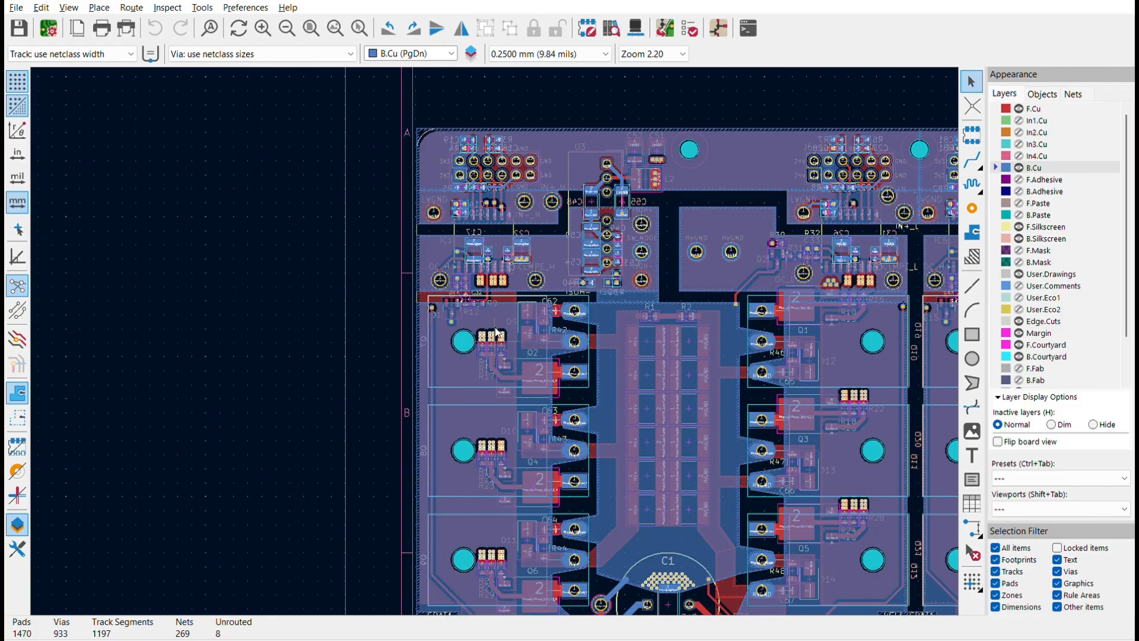
{"action": "scroll", "coordinate": [362, 298], "scroll_direction": "up", "scroll_amount": 1}
{"action": "scroll", "coordinate": [495, 327], "scroll_direction": "up", "scroll_amount": 2}
{"action": "scroll", "coordinate": [496, 327], "scroll_direction": "up", "scroll_amount": 1}
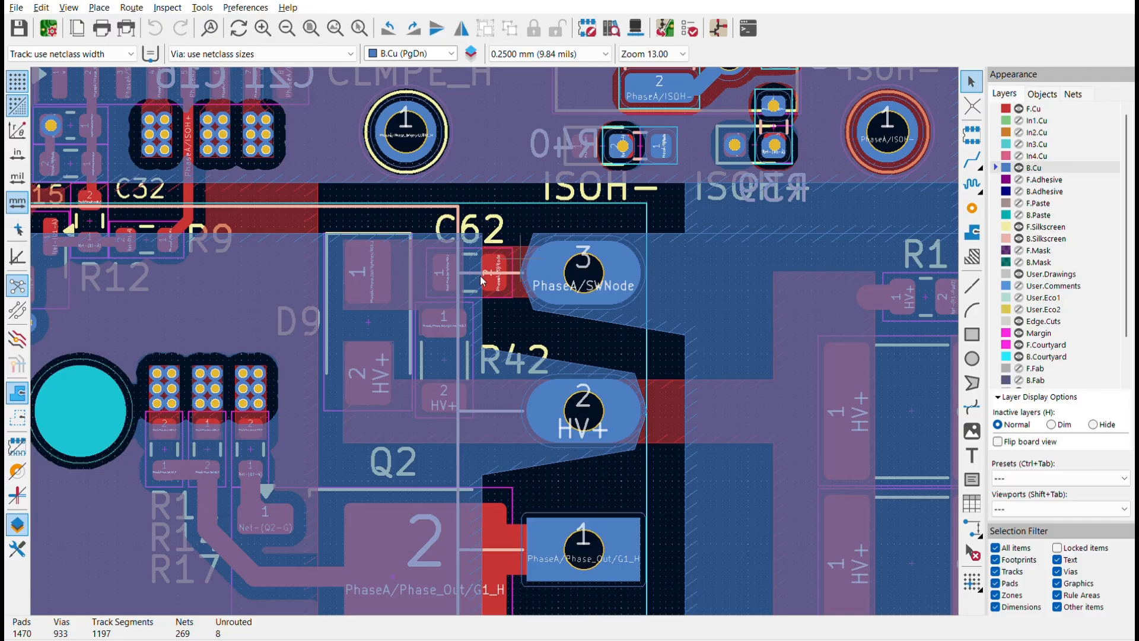
{"action": "scroll", "coordinate": [496, 332], "scroll_direction": "down", "scroll_amount": 2}
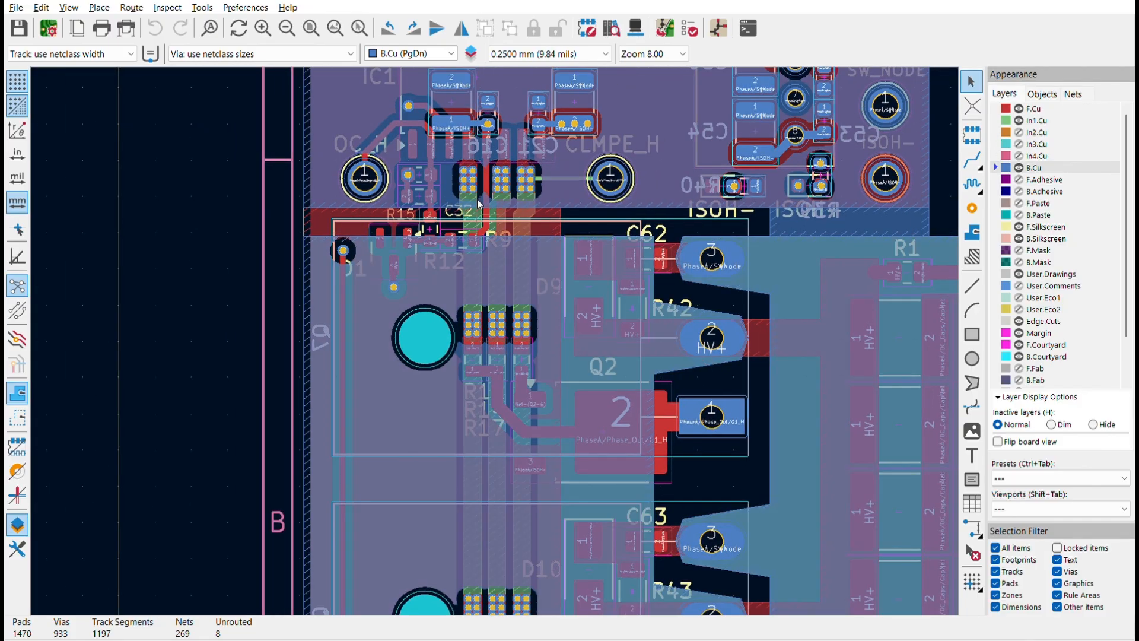
{"action": "scroll", "coordinate": [530, 196], "scroll_direction": "up", "scroll_amount": 2}
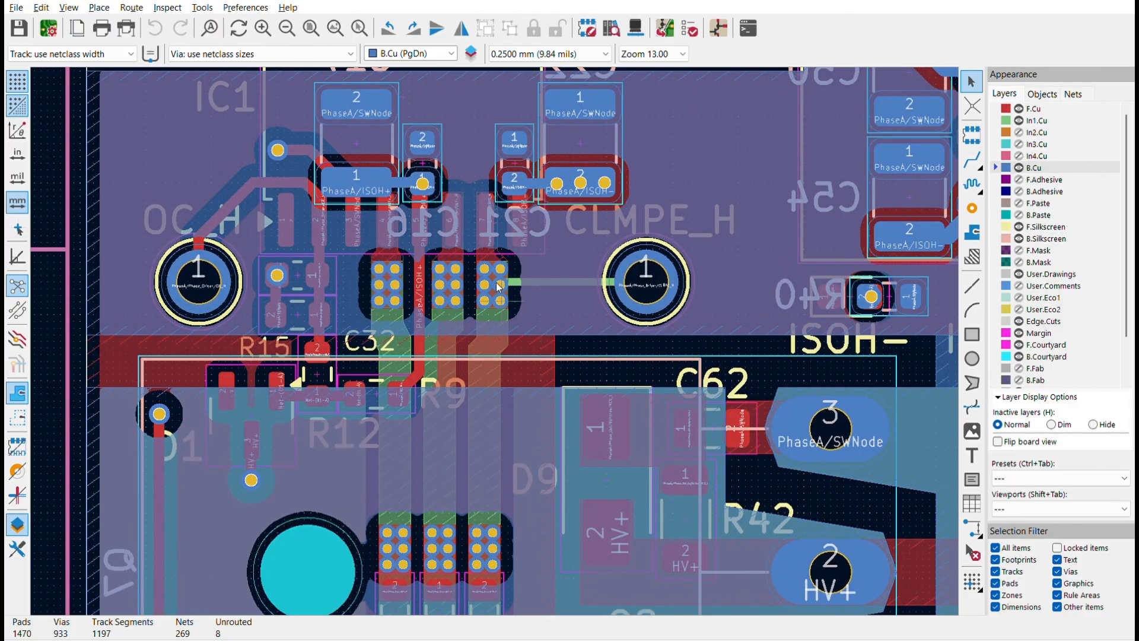
{"action": "scroll", "coordinate": [475, 476], "scroll_direction": "down", "scroll_amount": 1}
{"action": "scroll", "coordinate": [495, 327], "scroll_direction": "up", "scroll_amount": 1}
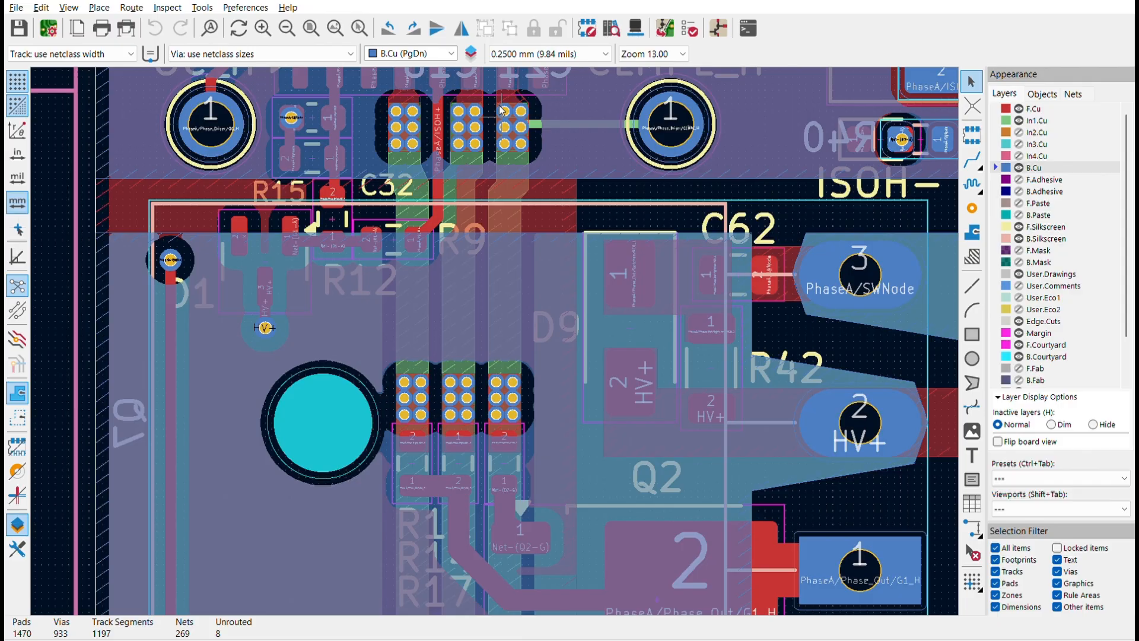
{"action": "scroll", "coordinate": [503, 111], "scroll_direction": "up", "scroll_amount": 3}
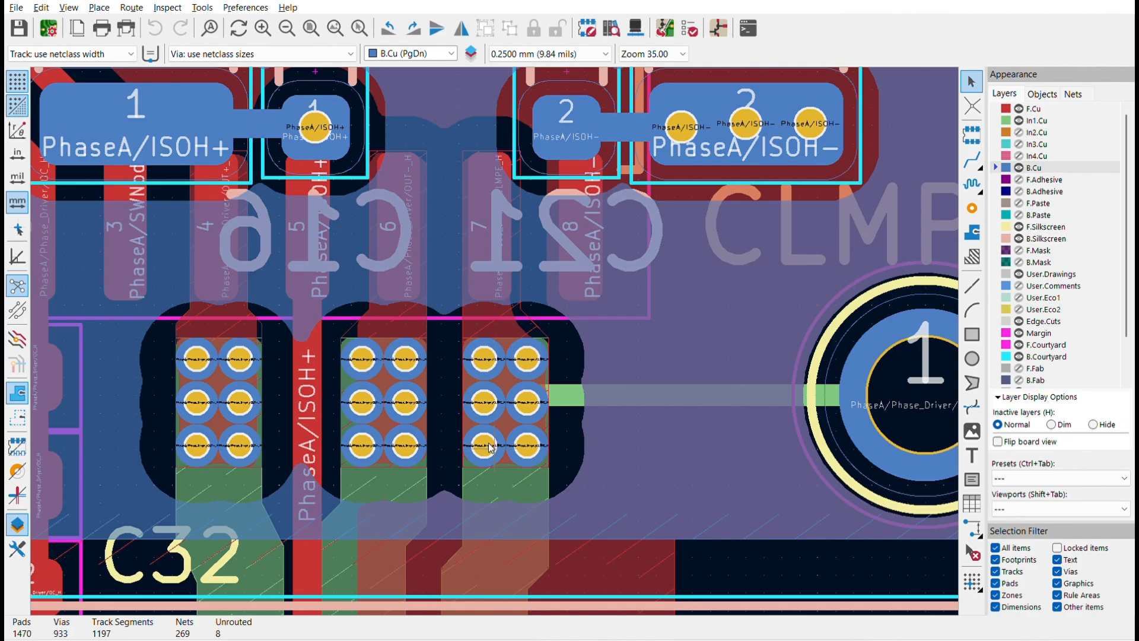
{"action": "scroll", "coordinate": [497, 340], "scroll_direction": "down", "scroll_amount": 3}
{"action": "scroll", "coordinate": [497, 330], "scroll_direction": "up", "scroll_amount": 2}
{"action": "scroll", "coordinate": [503, 267], "scroll_direction": "up", "scroll_amount": 1}
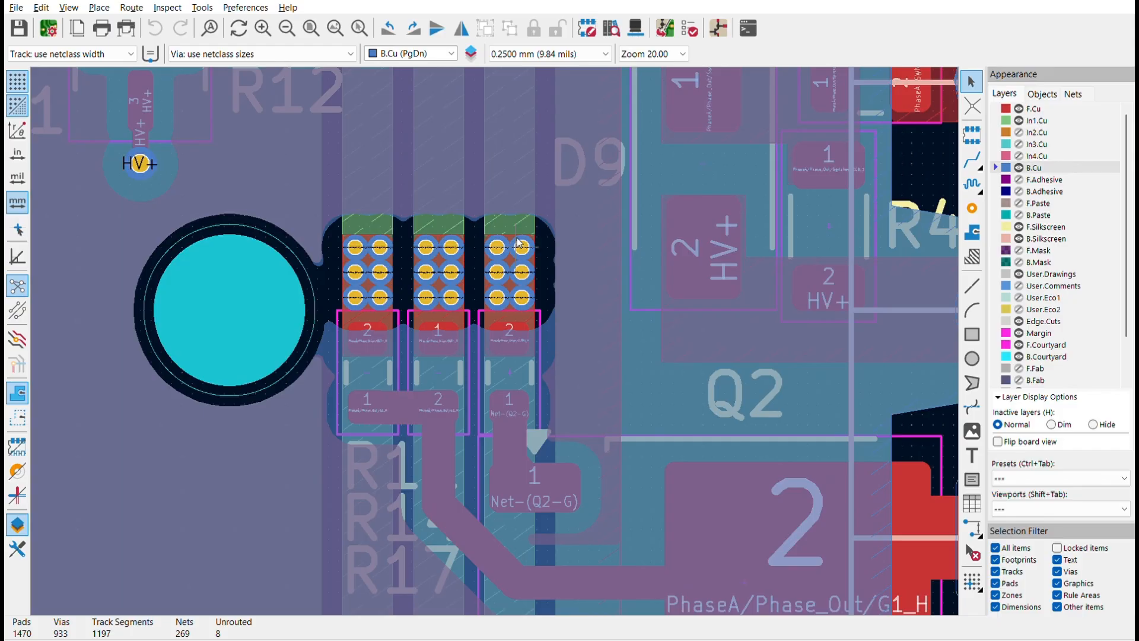
{"action": "scroll", "coordinate": [516, 243], "scroll_direction": "down", "scroll_amount": 1}
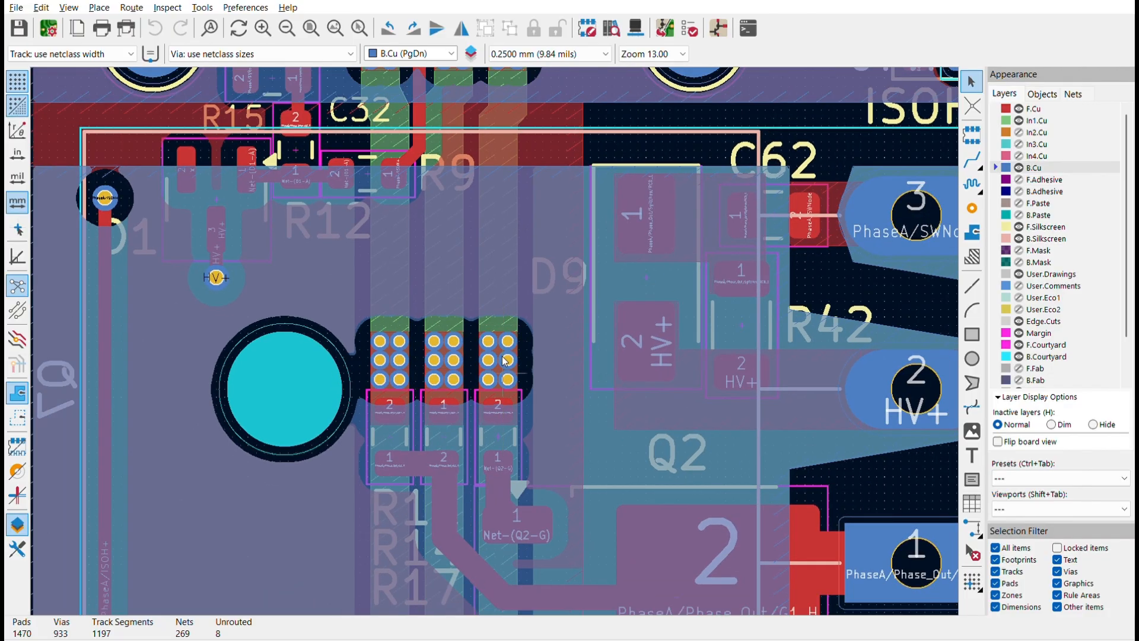
{"action": "scroll", "coordinate": [498, 334], "scroll_direction": "down", "scroll_amount": 2}
{"action": "scroll", "coordinate": [486, 401], "scroll_direction": "down", "scroll_amount": 2}
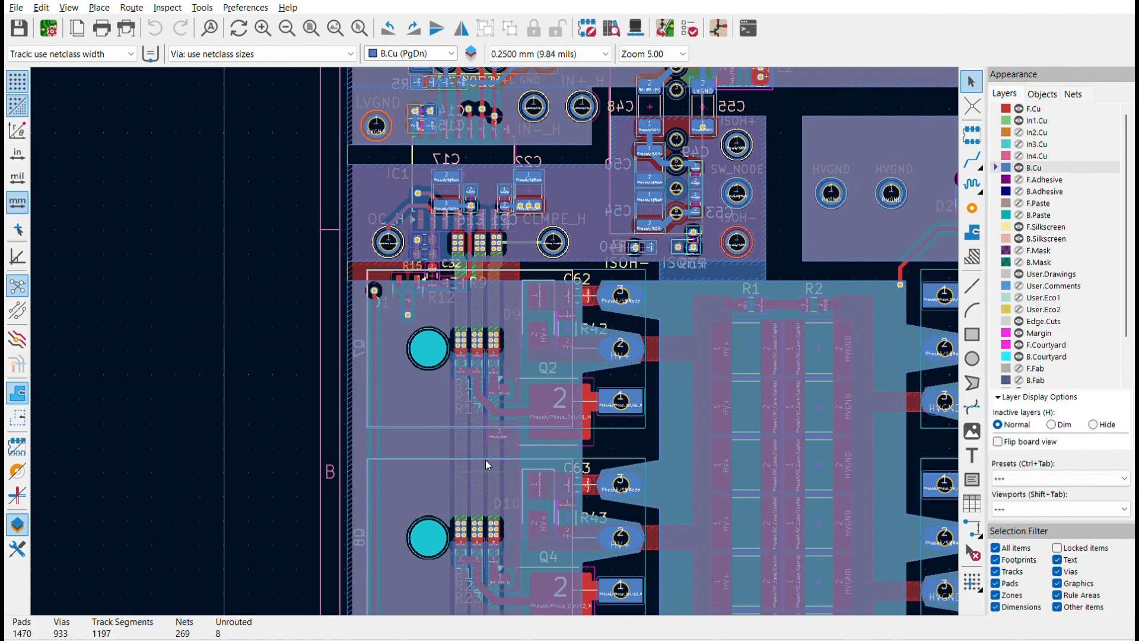
{"action": "scroll", "coordinate": [495, 329], "scroll_direction": "down", "scroll_amount": 1}
{"action": "scroll", "coordinate": [499, 303], "scroll_direction": "down", "scroll_amount": 1}
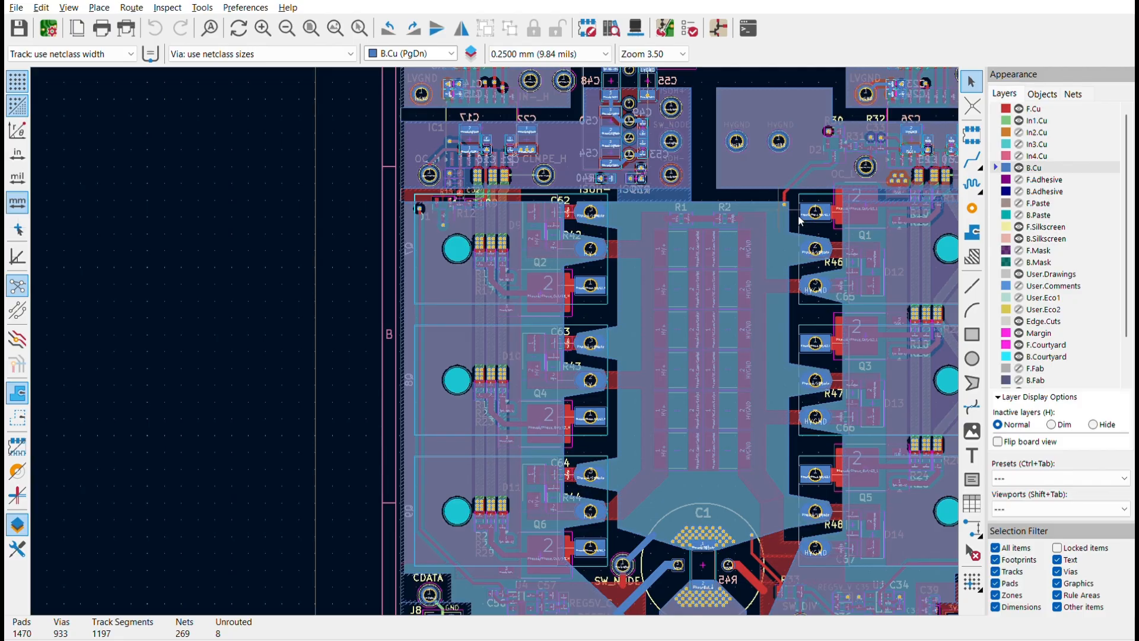
{"action": "scroll", "coordinate": [495, 326], "scroll_direction": "down", "scroll_amount": 2}
{"action": "scroll", "coordinate": [495, 326], "scroll_direction": "up", "scroll_amount": 2}
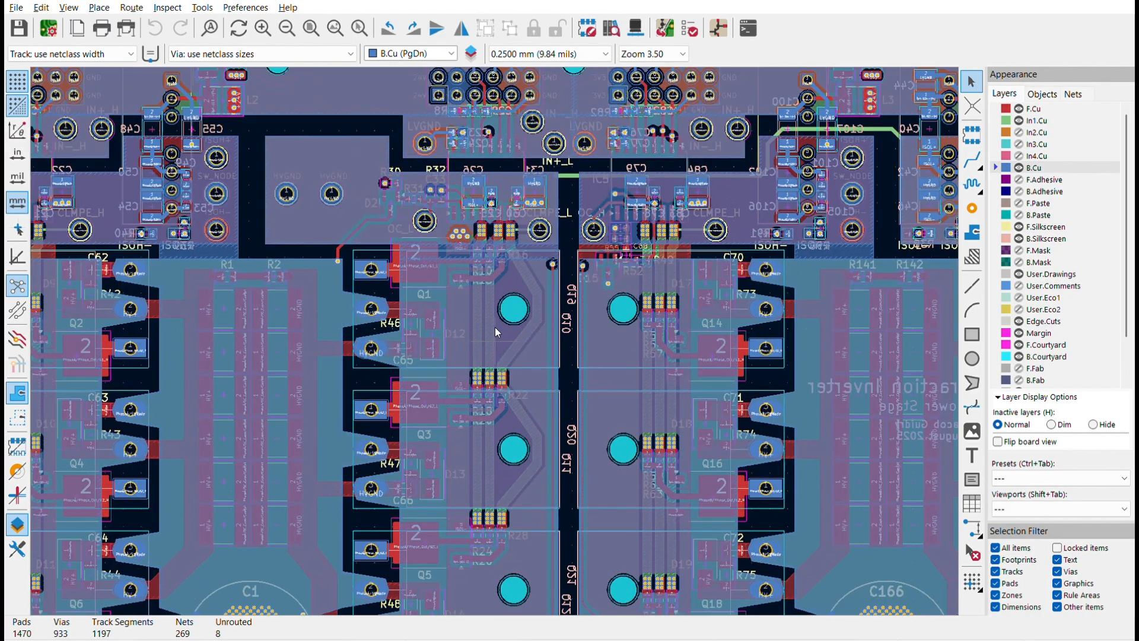
{"action": "scroll", "coordinate": [495, 326], "scroll_direction": "down", "scroll_amount": 2}
{"action": "scroll", "coordinate": [496, 327], "scroll_direction": "down", "scroll_amount": 1}
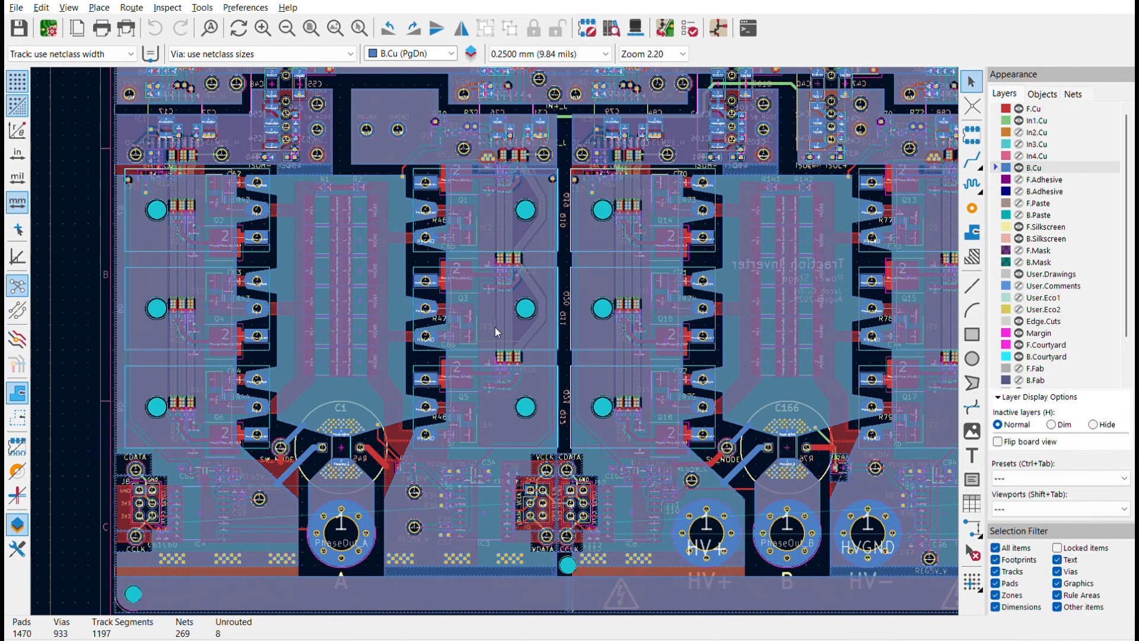
{"action": "scroll", "coordinate": [495, 326], "scroll_direction": "up", "scroll_amount": 2}
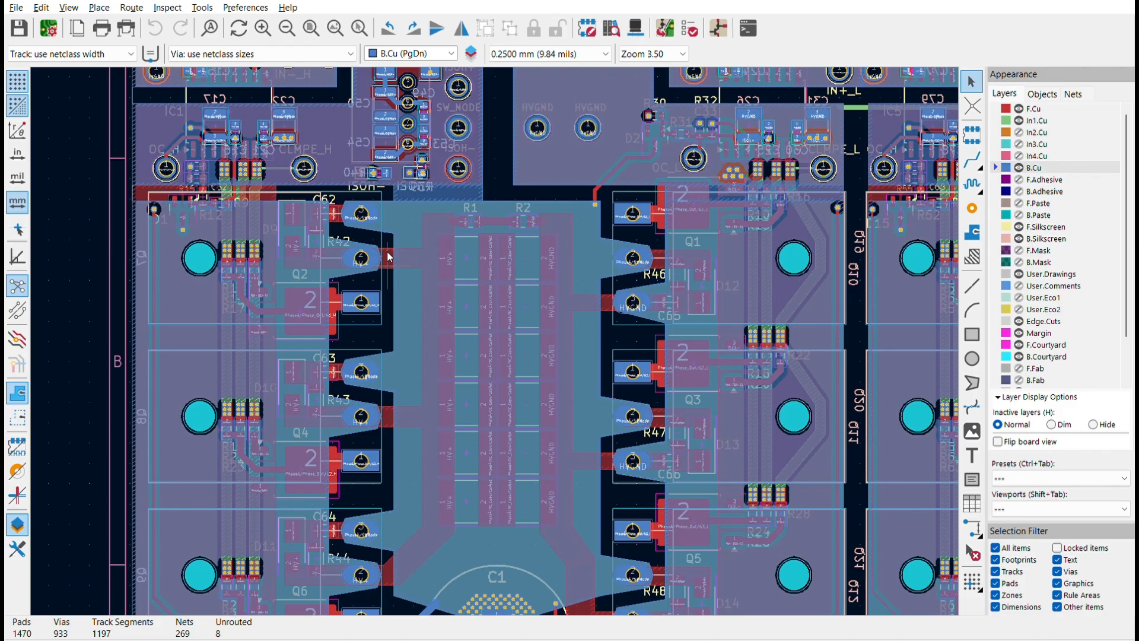
{"action": "scroll", "coordinate": [503, 409], "scroll_direction": "down", "scroll_amount": 2}
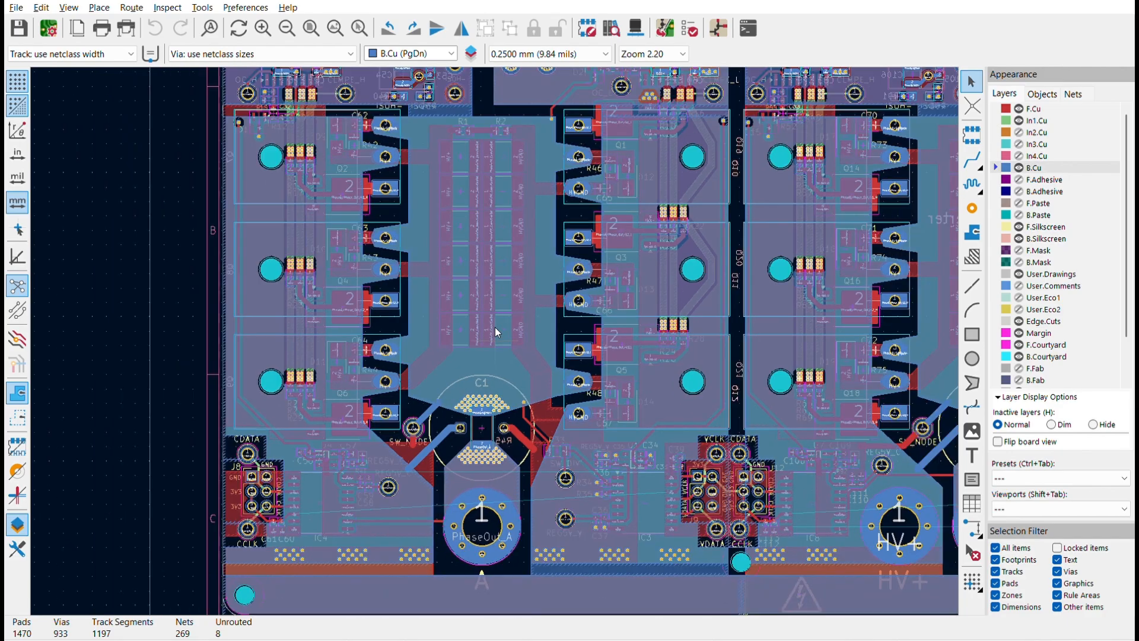
{"action": "scroll", "coordinate": [495, 327], "scroll_direction": "up", "scroll_amount": 3}
{"action": "scroll", "coordinate": [494, 326], "scroll_direction": "up", "scroll_amount": 1}
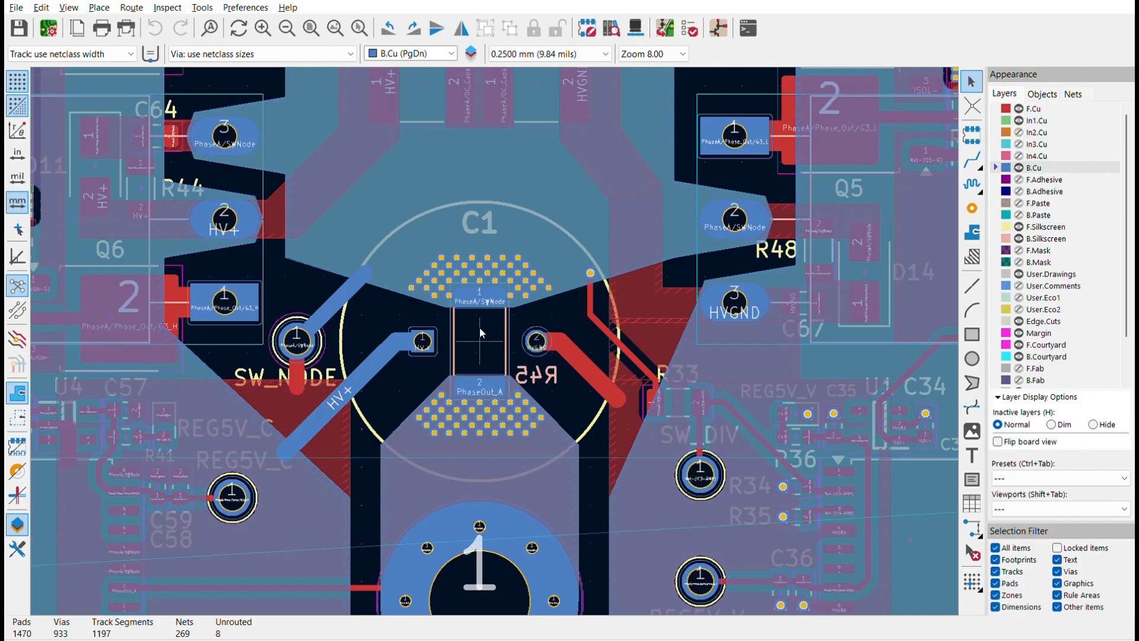
{"action": "scroll", "coordinate": [478, 327], "scroll_direction": "down", "scroll_amount": 2}
{"action": "scroll", "coordinate": [495, 327], "scroll_direction": "down", "scroll_amount": 3}
{"action": "scroll", "coordinate": [507, 267], "scroll_direction": "down", "scroll_amount": 2}
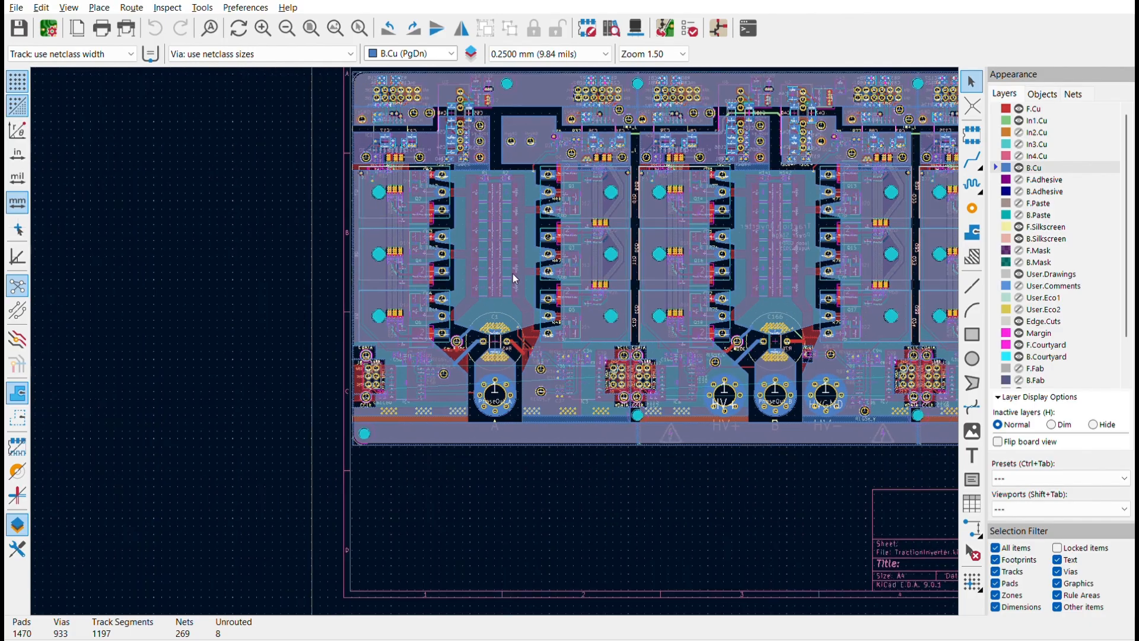
{"action": "scroll", "coordinate": [401, 114], "scroll_direction": "up", "scroll_amount": 2}
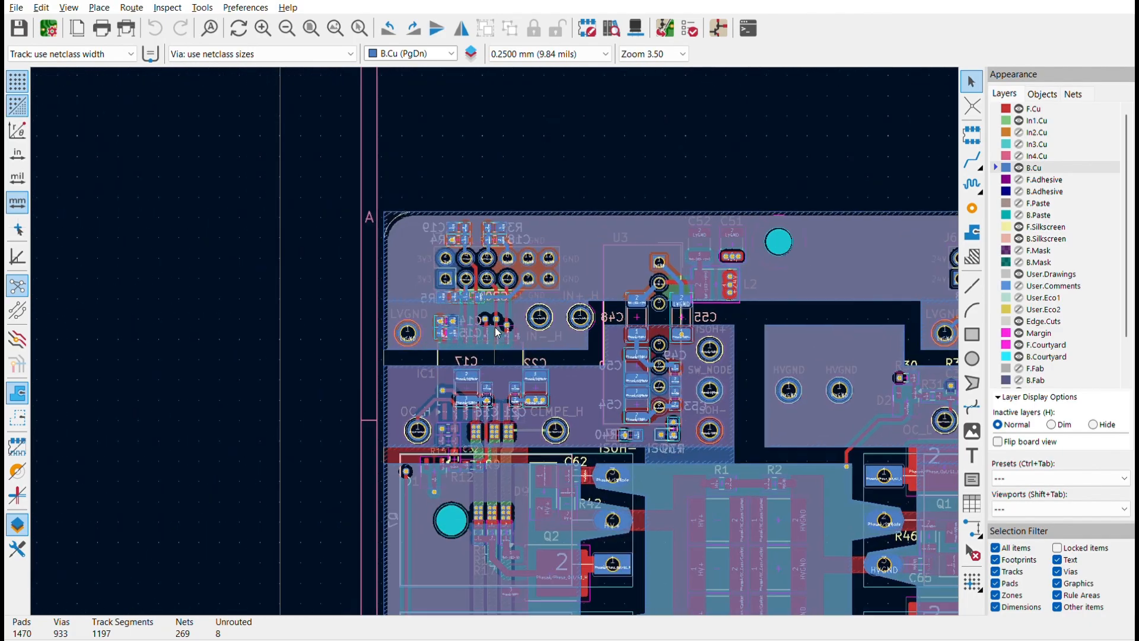
{"action": "scroll", "coordinate": [498, 329], "scroll_direction": "up", "scroll_amount": 1}
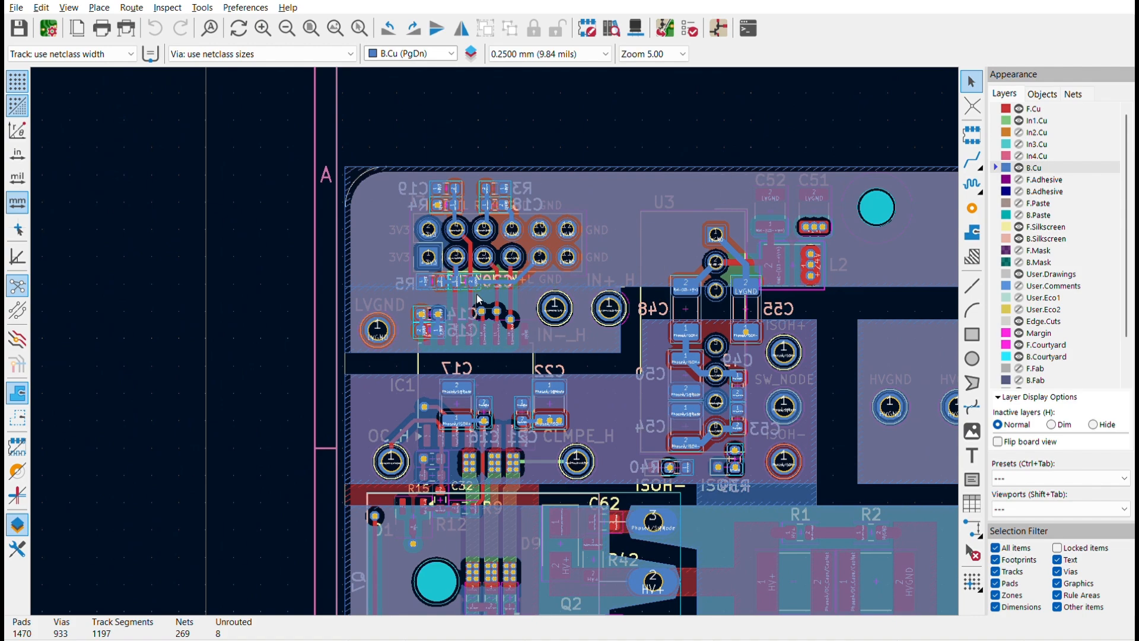
{"action": "scroll", "coordinate": [479, 302], "scroll_direction": "down", "scroll_amount": 1}
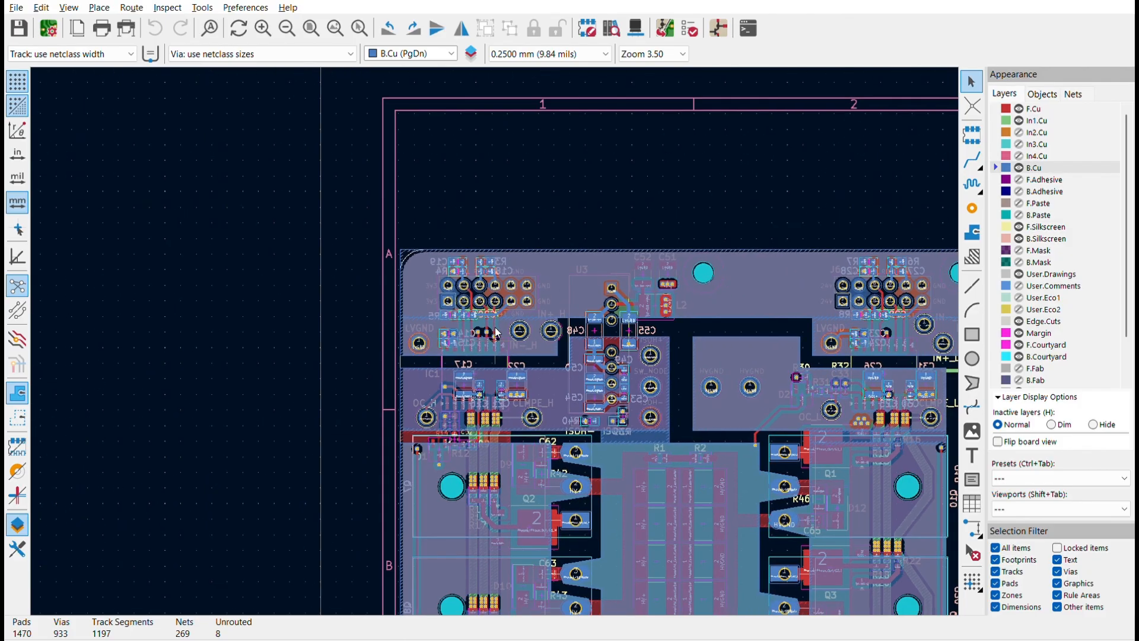
{"action": "scroll", "coordinate": [558, 286], "scroll_direction": "up", "scroll_amount": 1}
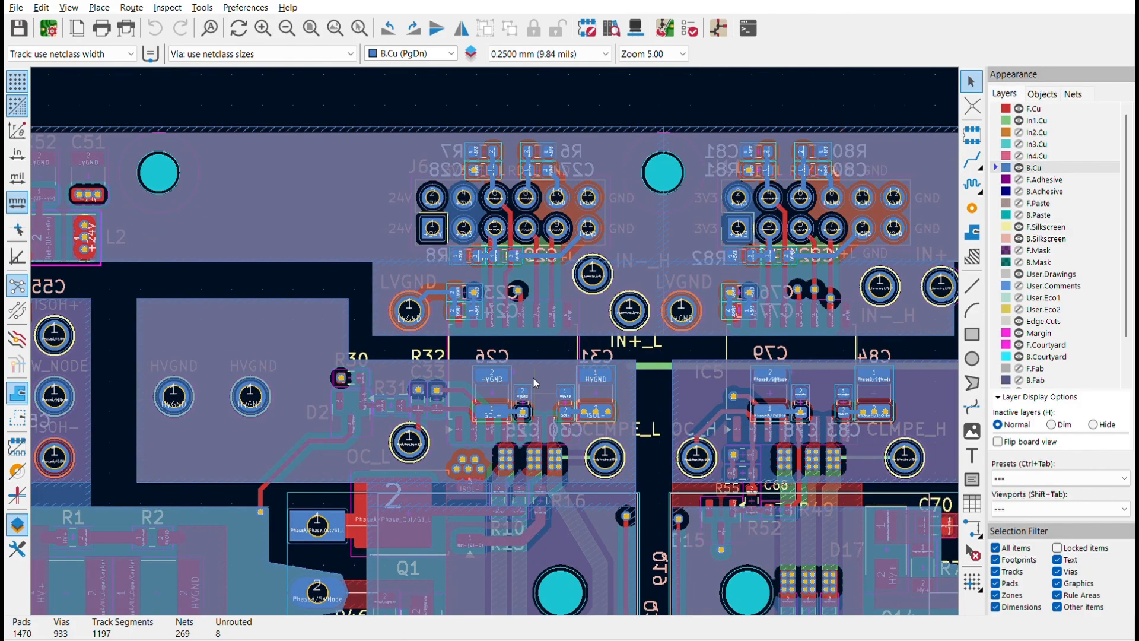
{"action": "scroll", "coordinate": [495, 327], "scroll_direction": "down", "scroll_amount": 1}
{"action": "scroll", "coordinate": [495, 326], "scroll_direction": "down", "scroll_amount": 2}
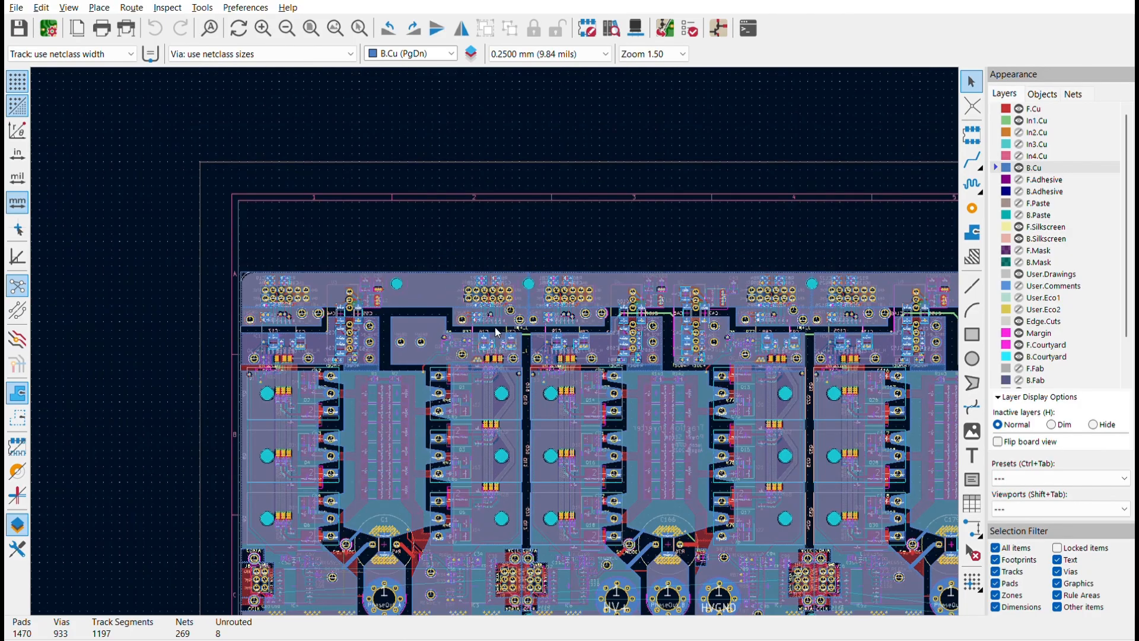
{"action": "scroll", "coordinate": [494, 326], "scroll_direction": "up", "scroll_amount": 1}
{"action": "scroll", "coordinate": [495, 327], "scroll_direction": "up", "scroll_amount": 1}
{"action": "scroll", "coordinate": [495, 326], "scroll_direction": "up", "scroll_amount": 2}
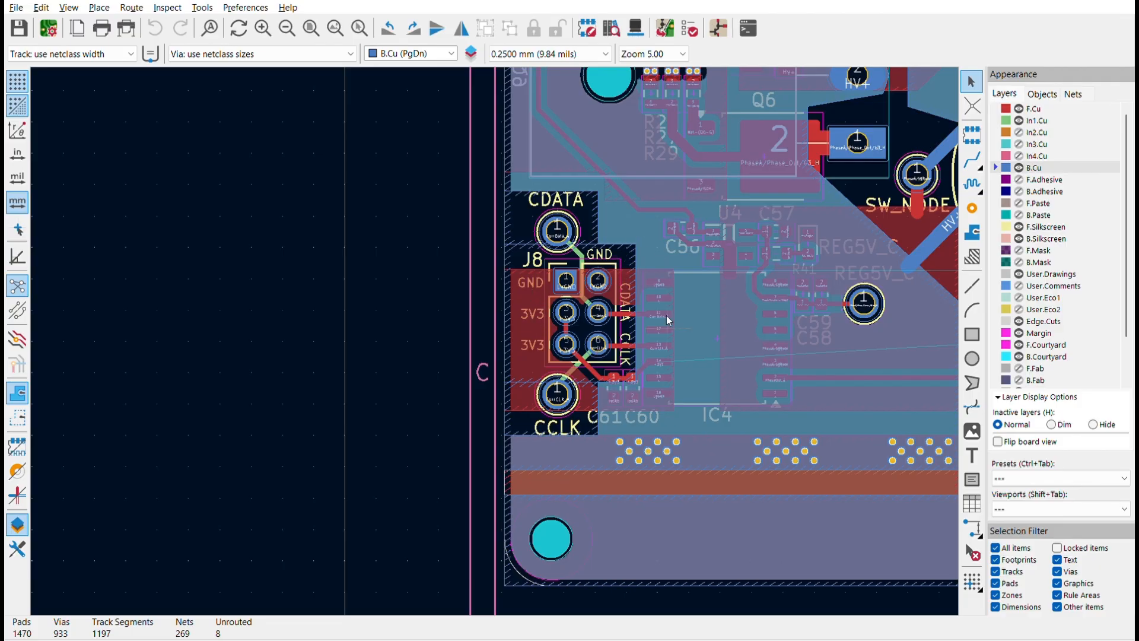
{"action": "scroll", "coordinate": [667, 315], "scroll_direction": "down", "scroll_amount": 1}
{"action": "scroll", "coordinate": [495, 326], "scroll_direction": "down", "scroll_amount": 1}
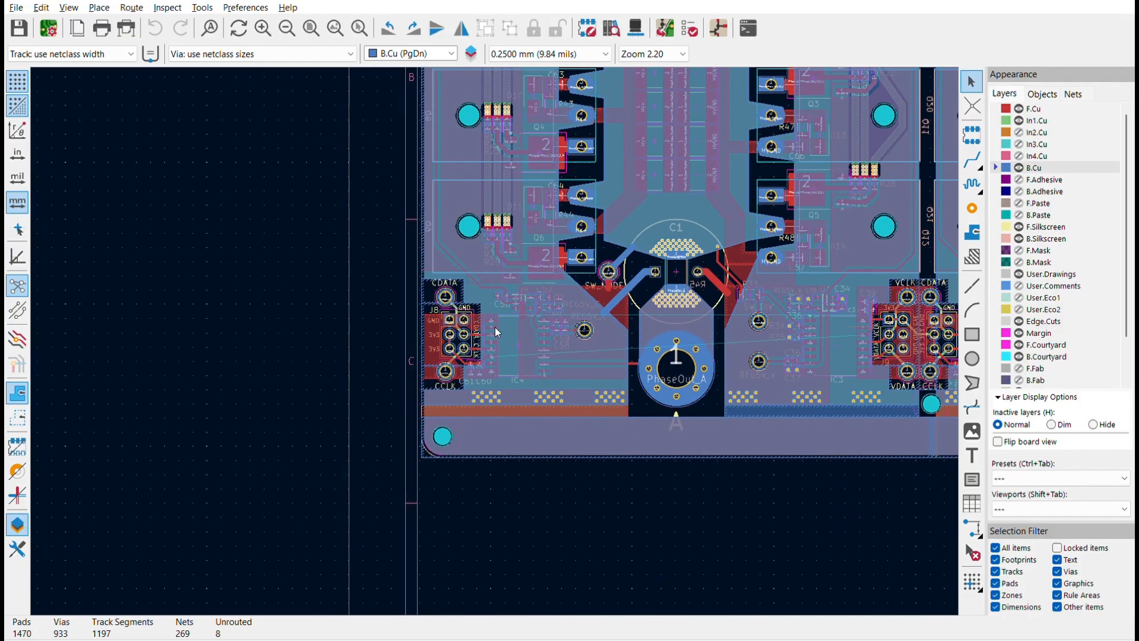
{"action": "scroll", "coordinate": [495, 327], "scroll_direction": "up", "scroll_amount": 1}
{"action": "scroll", "coordinate": [495, 327], "scroll_direction": "up", "scroll_amount": 1}
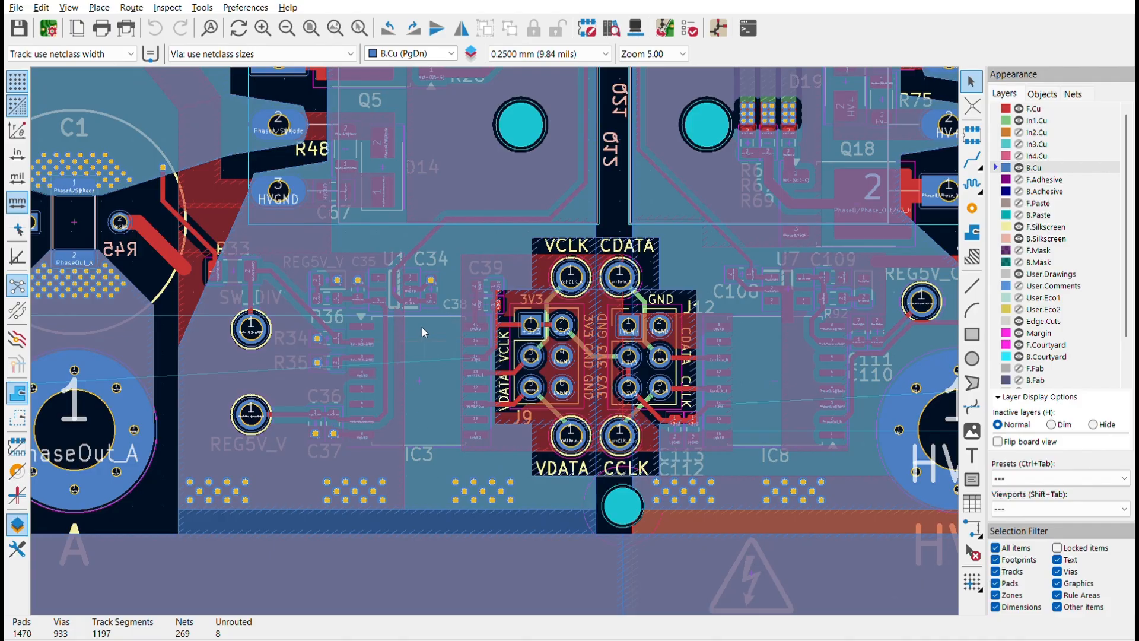
{"action": "scroll", "coordinate": [404, 314], "scroll_direction": "up", "scroll_amount": 1}
{"action": "scroll", "coordinate": [496, 327], "scroll_direction": "up", "scroll_amount": 1}
{"action": "scroll", "coordinate": [495, 327], "scroll_direction": "up", "scroll_amount": 1}
{"action": "scroll", "coordinate": [496, 327], "scroll_direction": "down", "scroll_amount": 1}
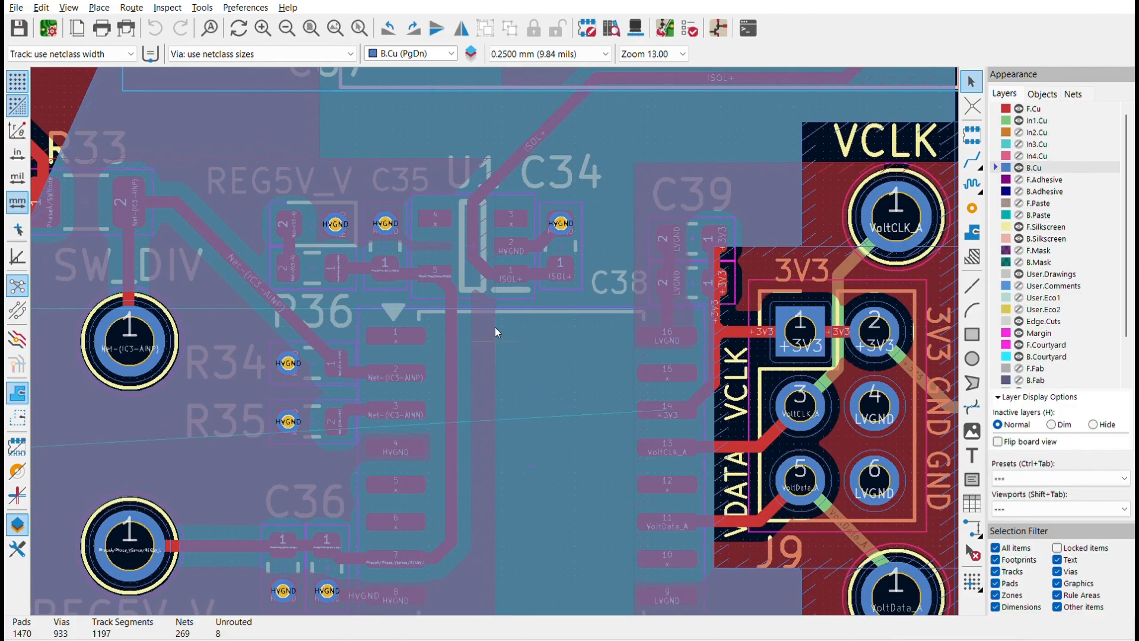
{"action": "scroll", "coordinate": [495, 327], "scroll_direction": "down", "scroll_amount": 1}
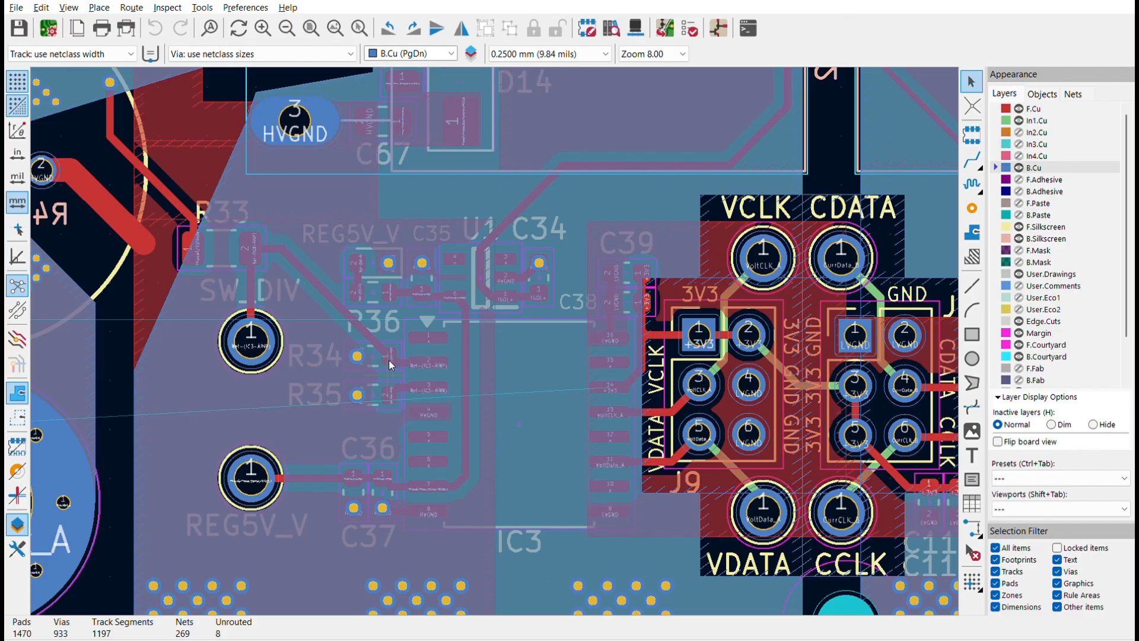
{"action": "scroll", "coordinate": [495, 326], "scroll_direction": "down", "scroll_amount": 2}
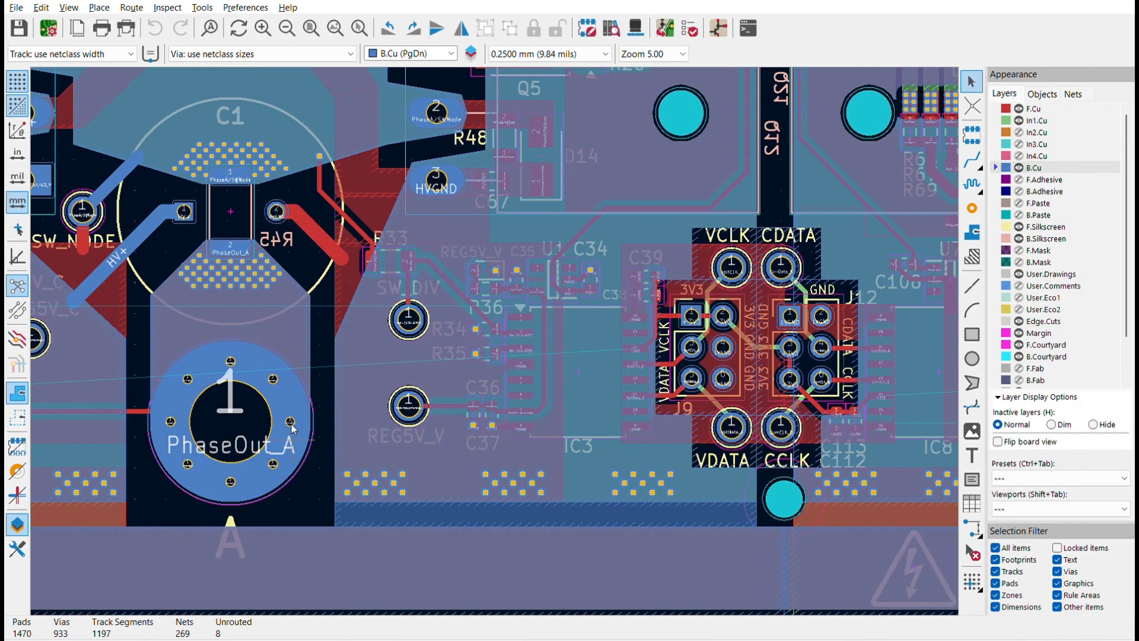
{"action": "scroll", "coordinate": [495, 327], "scroll_direction": "up", "scroll_amount": 3}
{"action": "scroll", "coordinate": [494, 327], "scroll_direction": "down", "scroll_amount": 1}
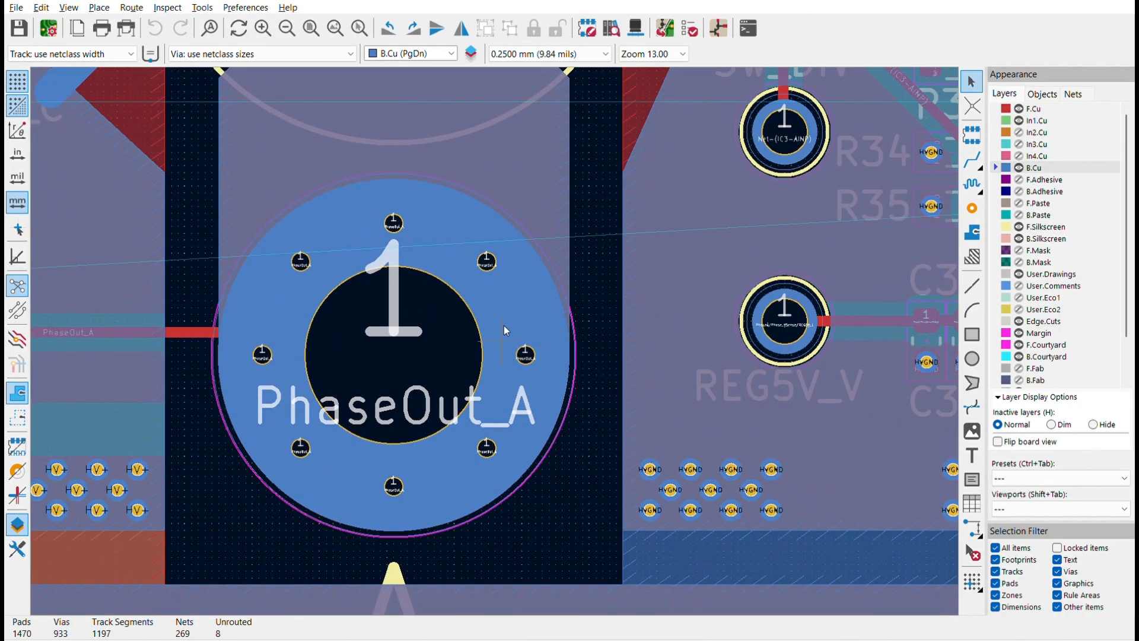
{"action": "scroll", "coordinate": [543, 382], "scroll_direction": "down", "scroll_amount": 2}
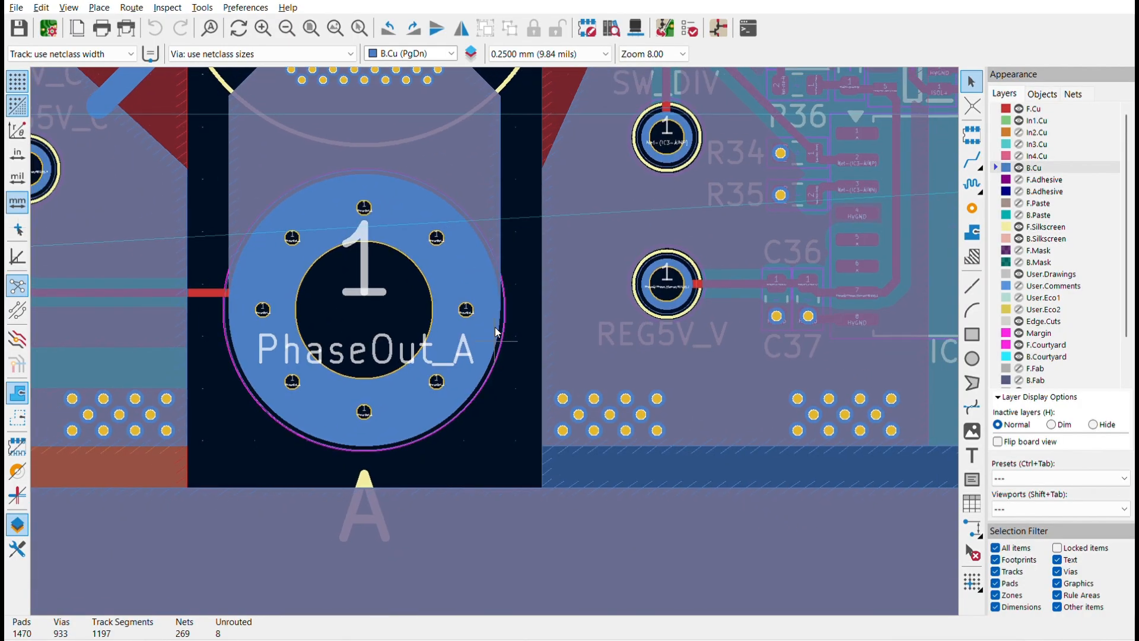
{"action": "scroll", "coordinate": [370, 485], "scroll_direction": "up", "scroll_amount": 3}
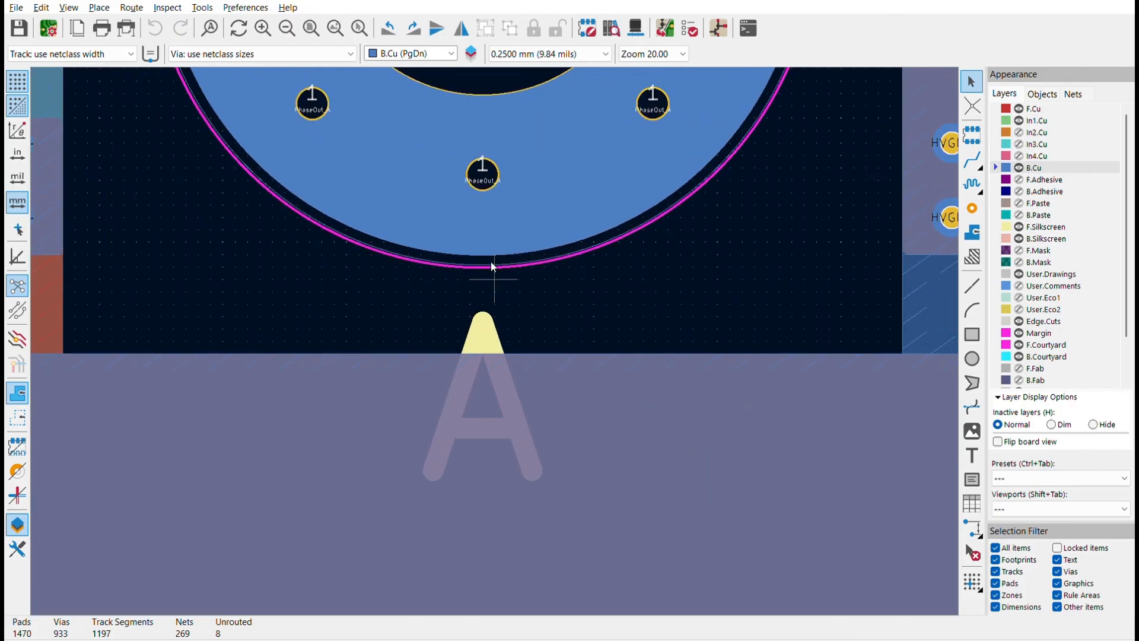